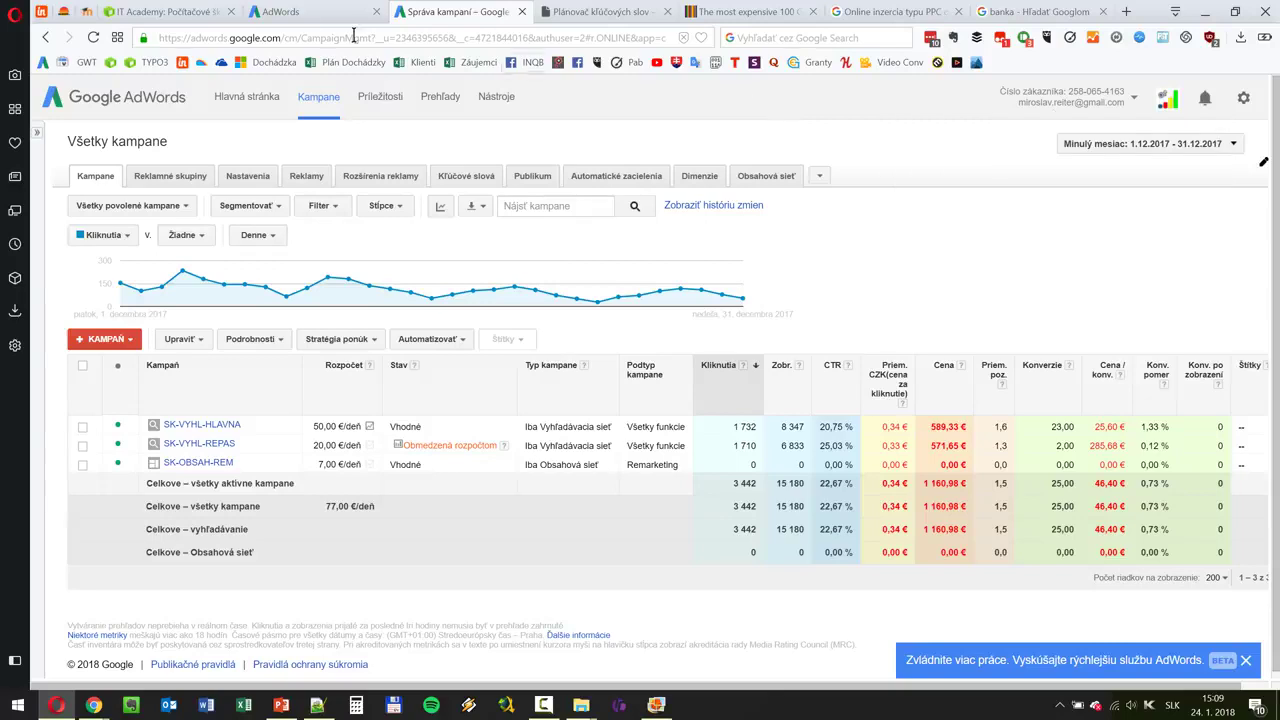
Go to the Keyword Planner and expand the option for finding new keywords using a phrase, website or category
click(285, 11)
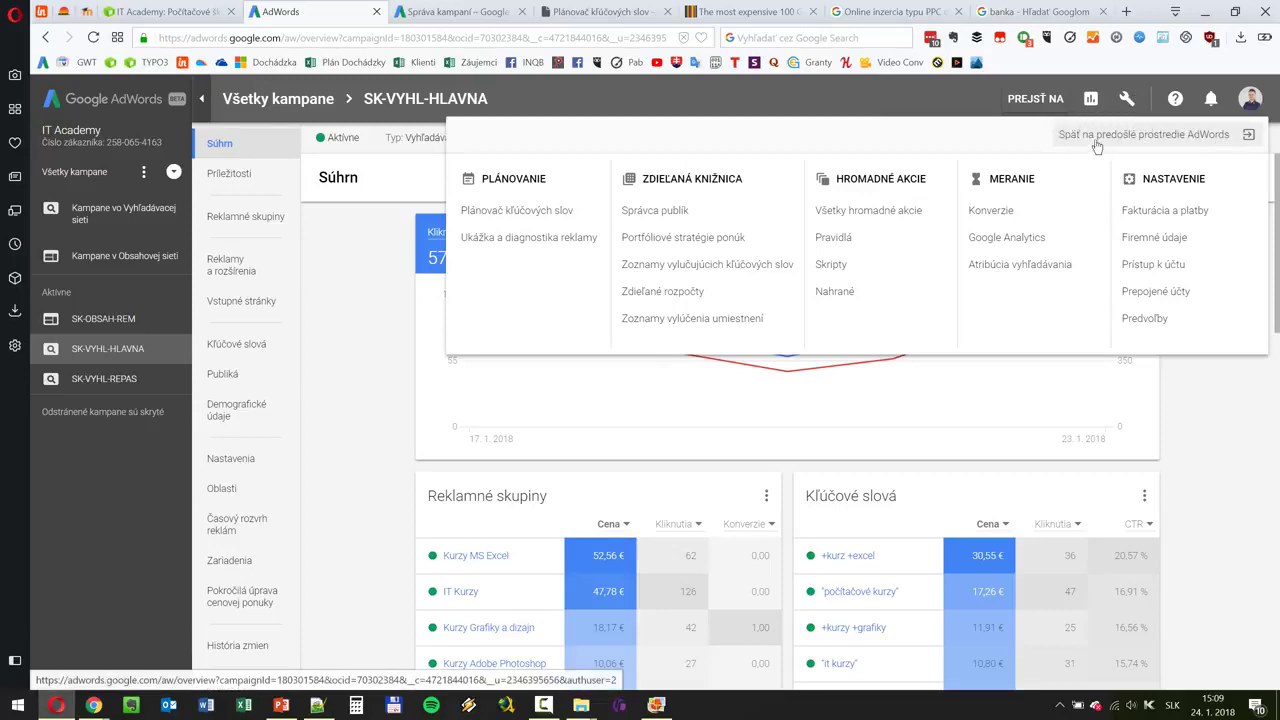
click(750, 97)
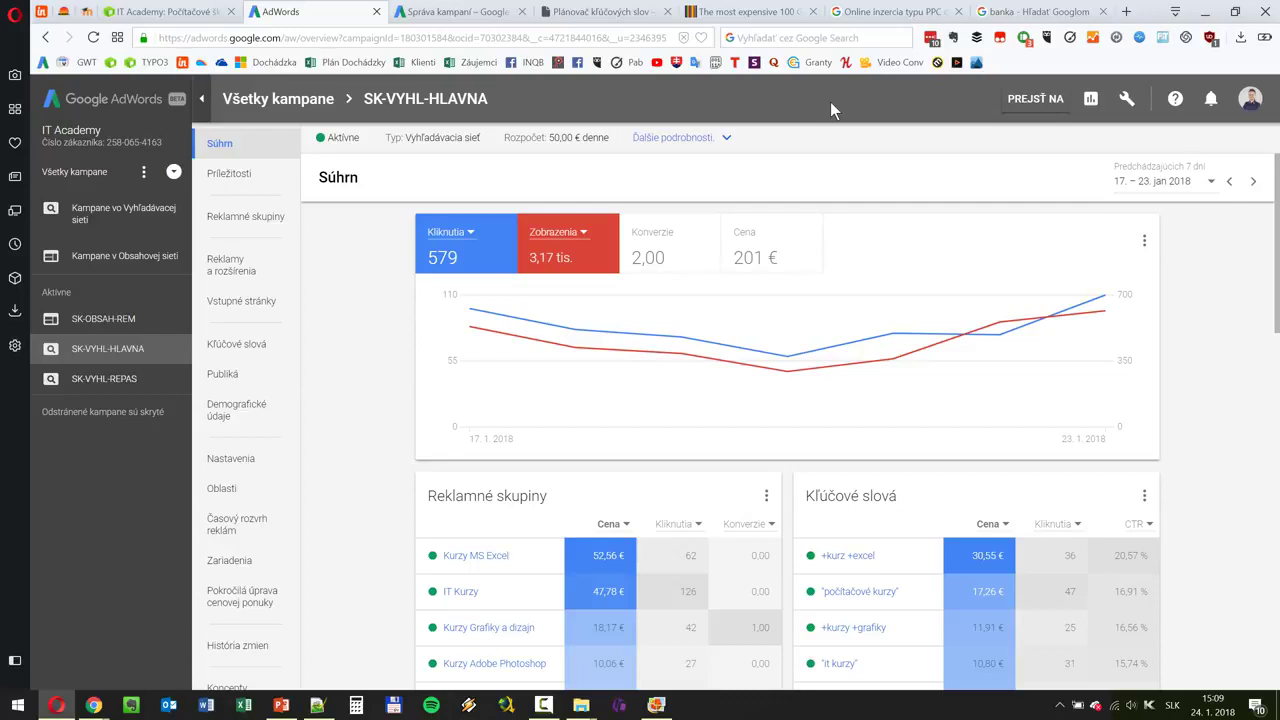
click(588, 16)
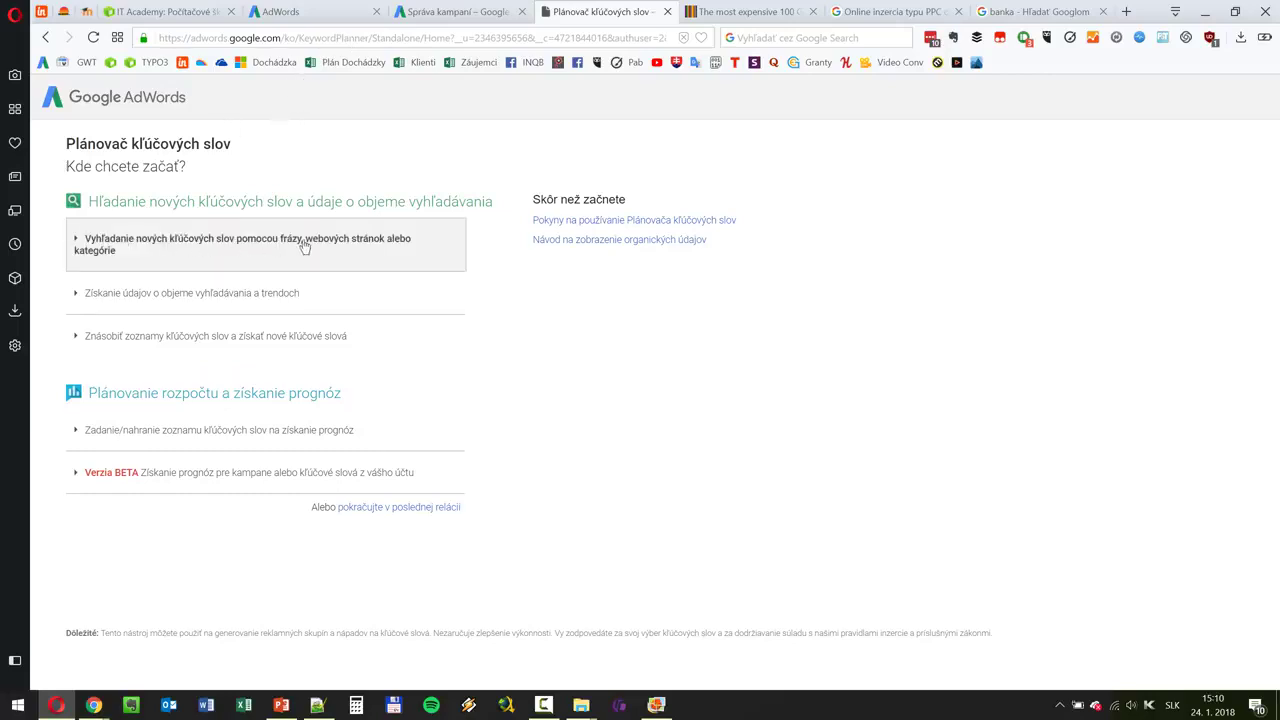
click(402, 255)
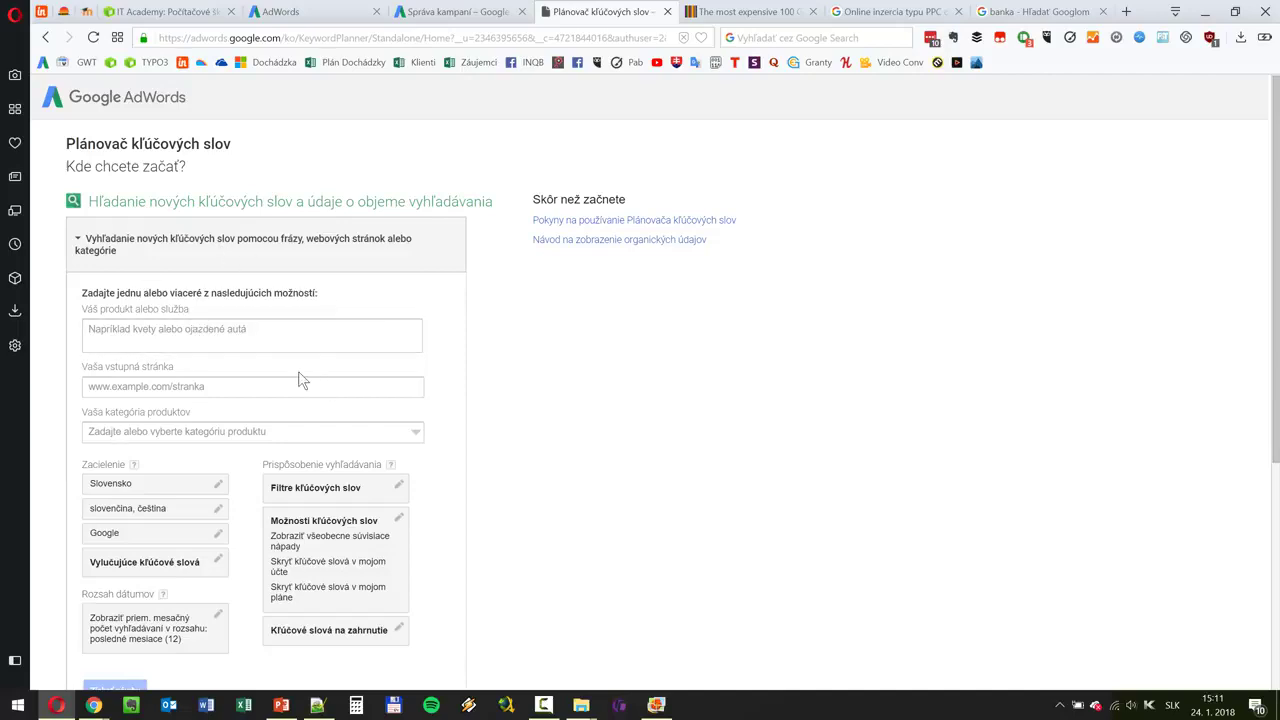
click(109, 338)
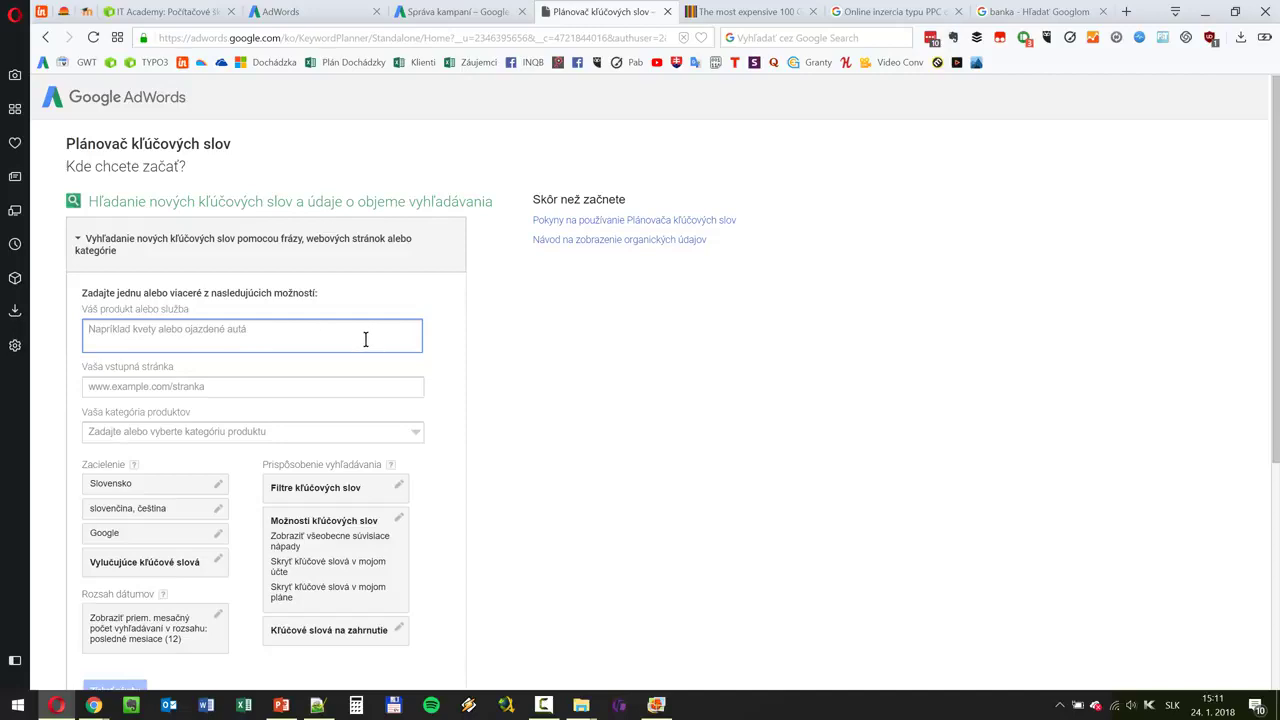
click(226, 392)
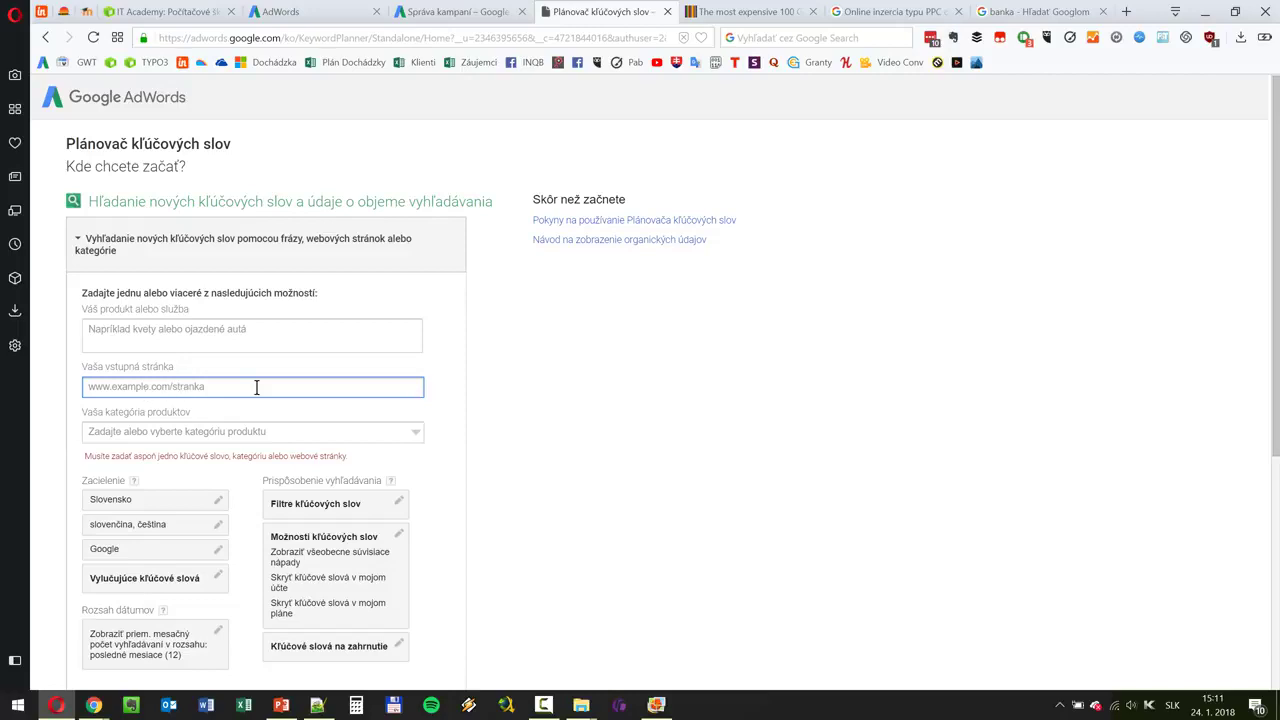
text(www.kvety.sk)
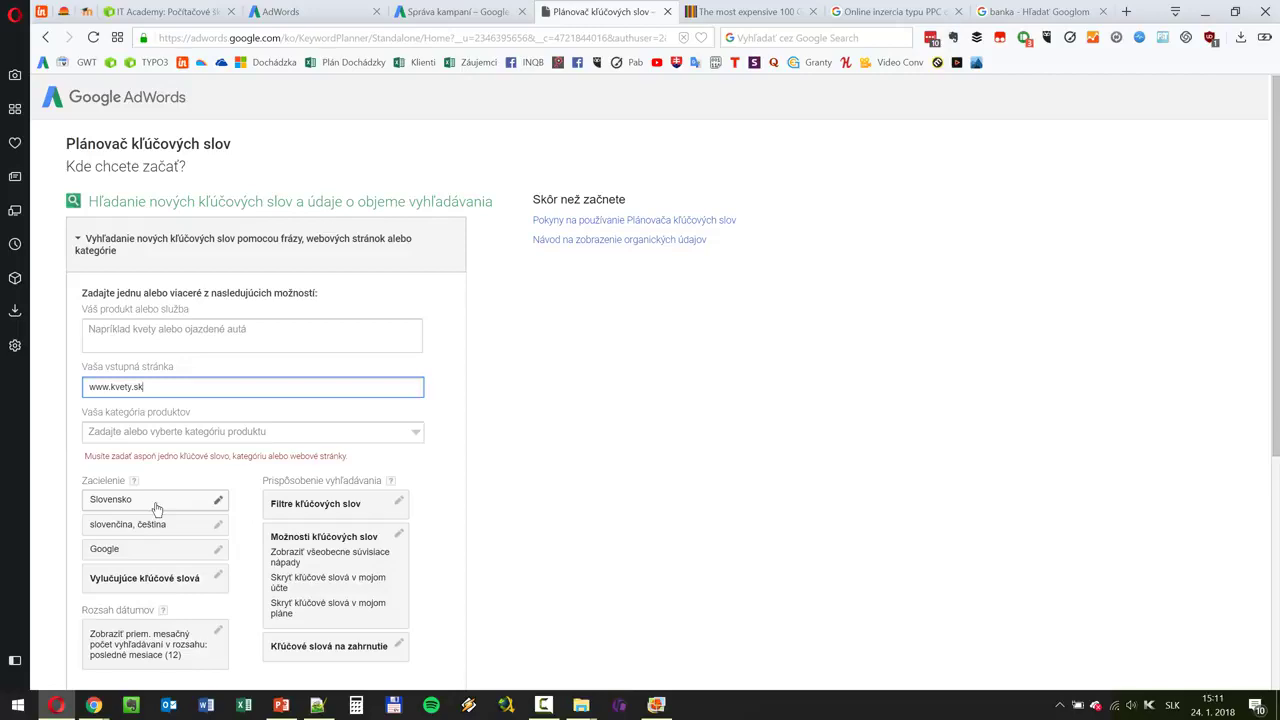
Remove čeština from the language targeting and save it with only slovenčina
scroll(165, 490, down, 3)
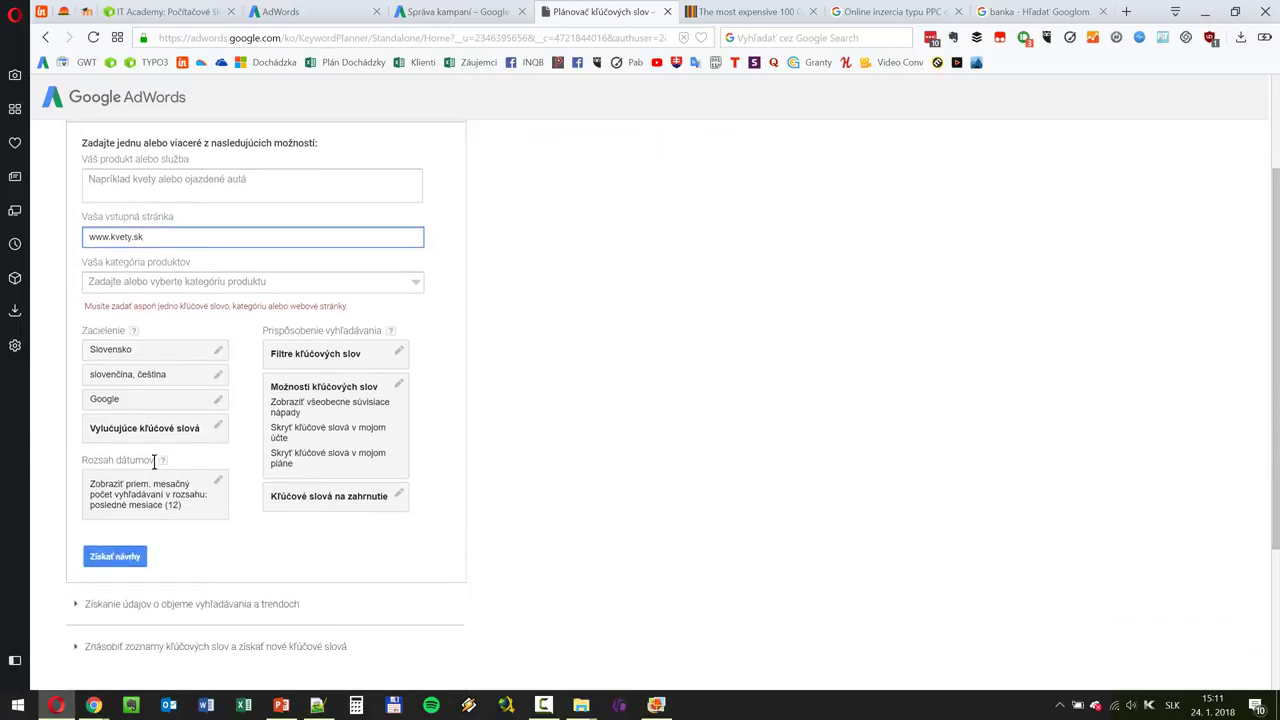
click(195, 380)
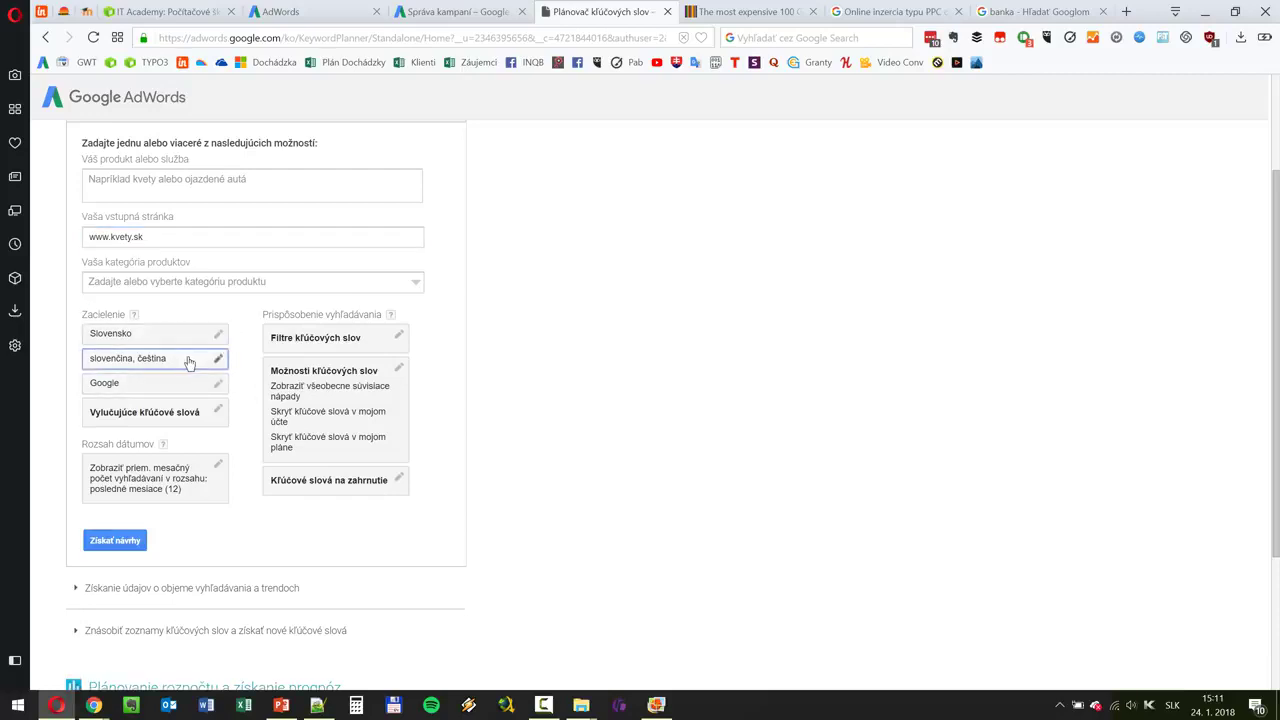
click(189, 362)
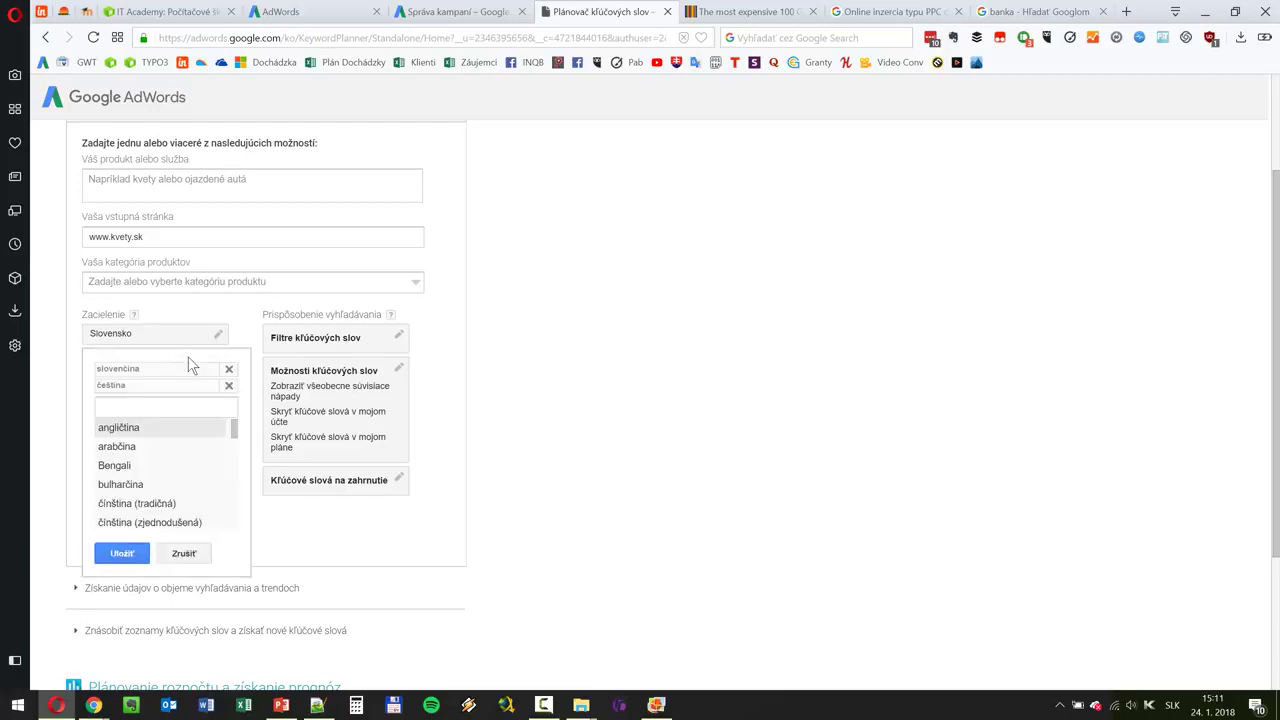
click(229, 385)
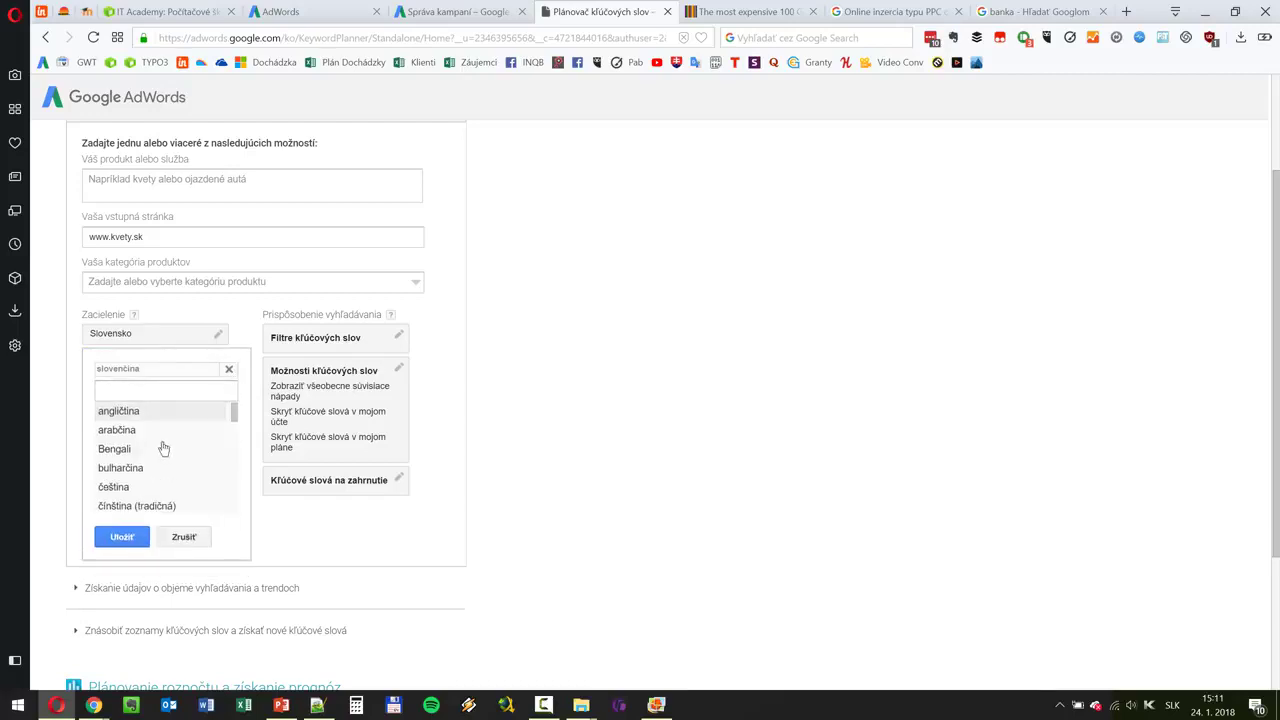
click(124, 542)
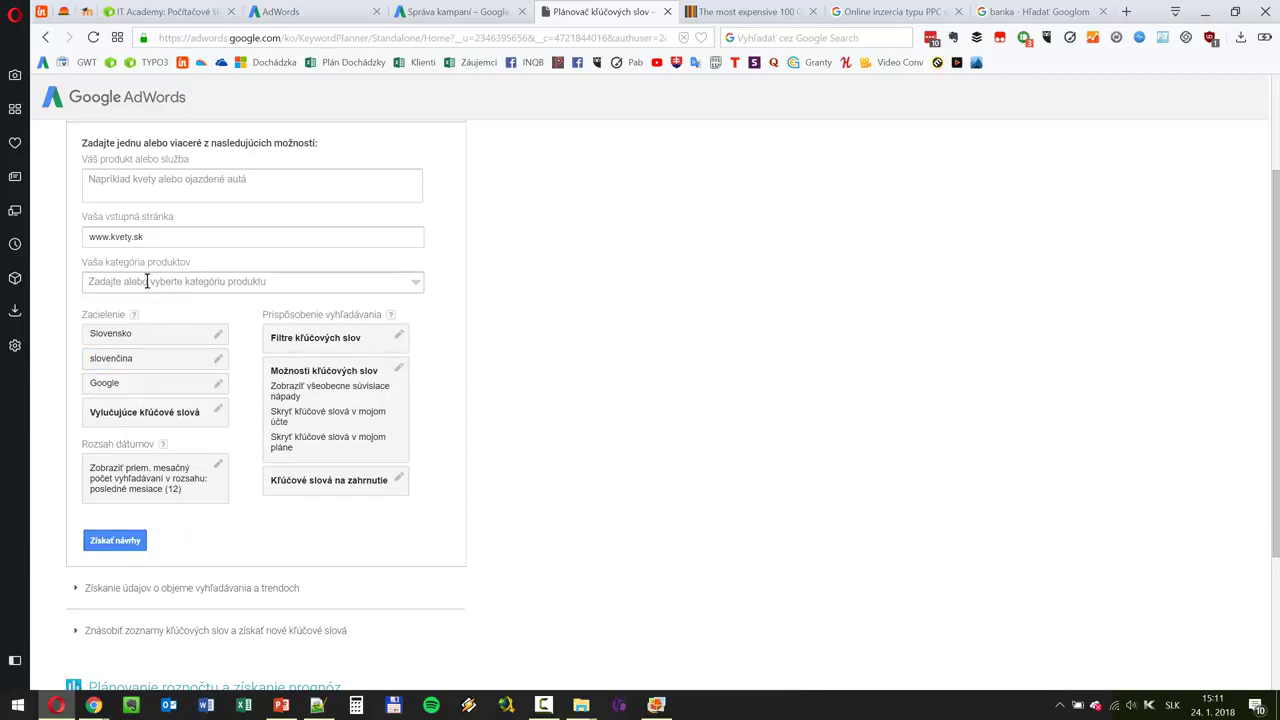
Get keyword ideas for the landing page and sort them by average monthly searches in descending order
click(158, 243)
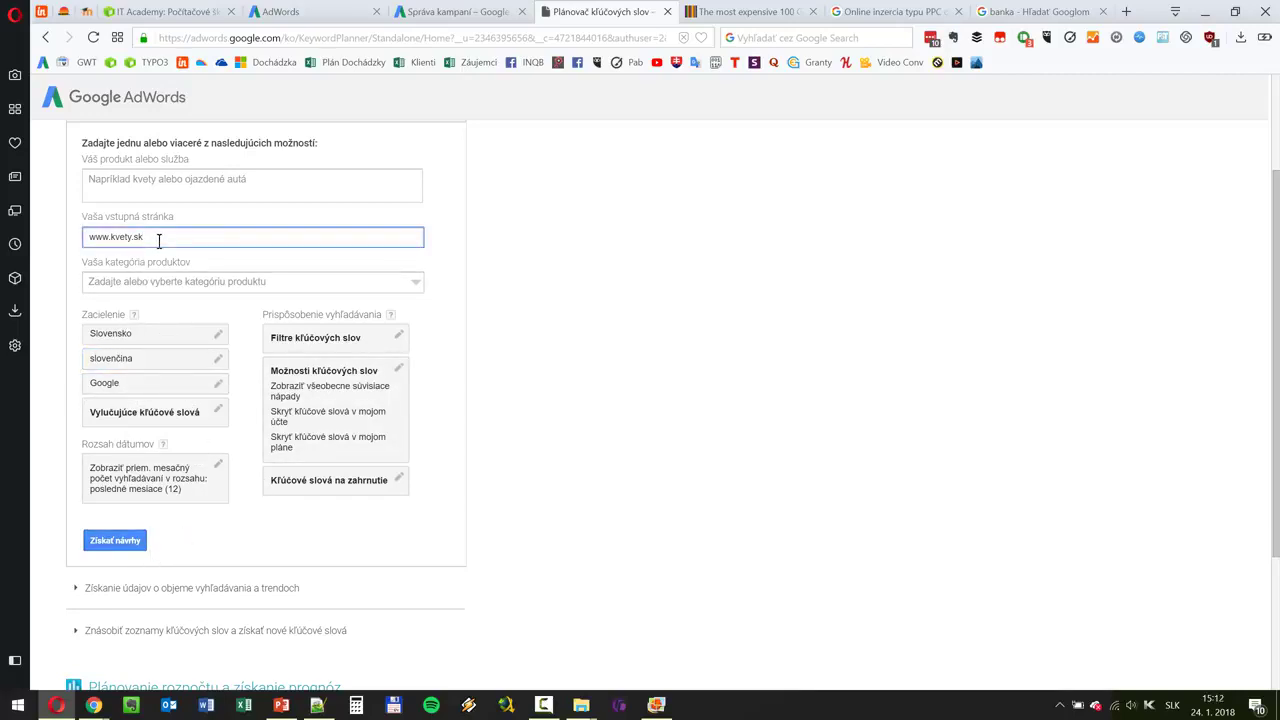
click(129, 550)
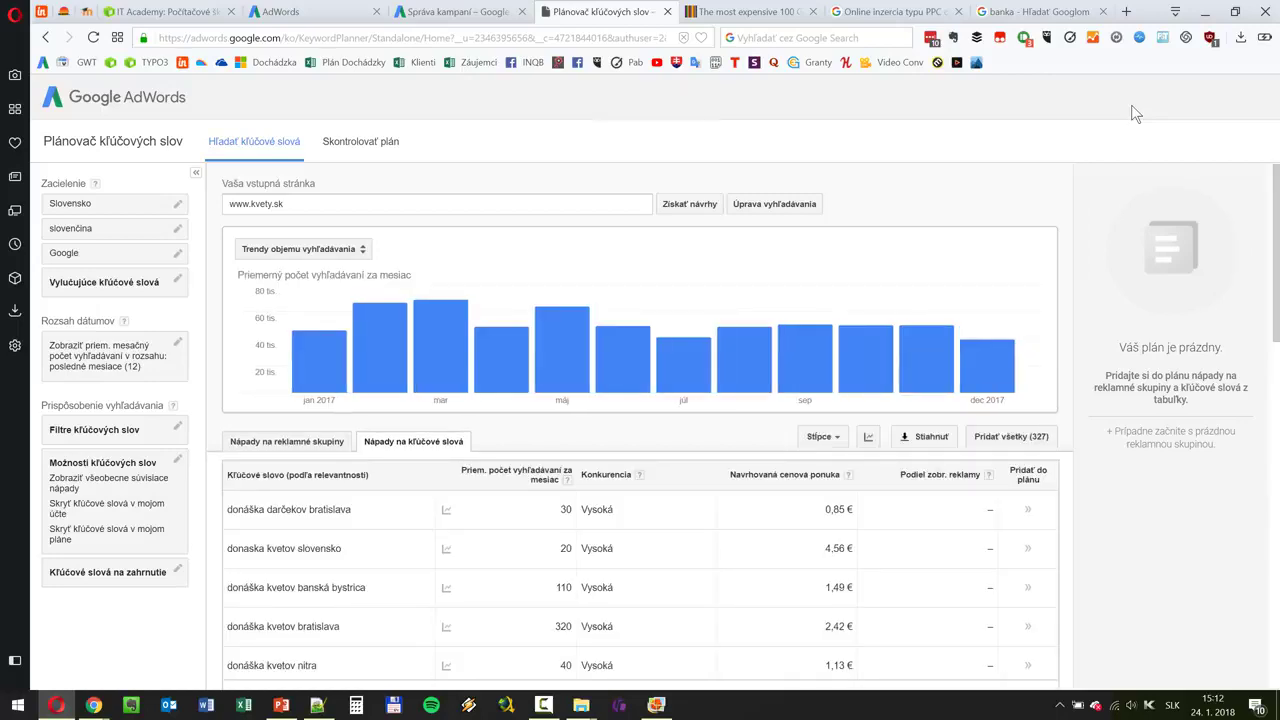
mouse_move(945, 372)
click(526, 480)
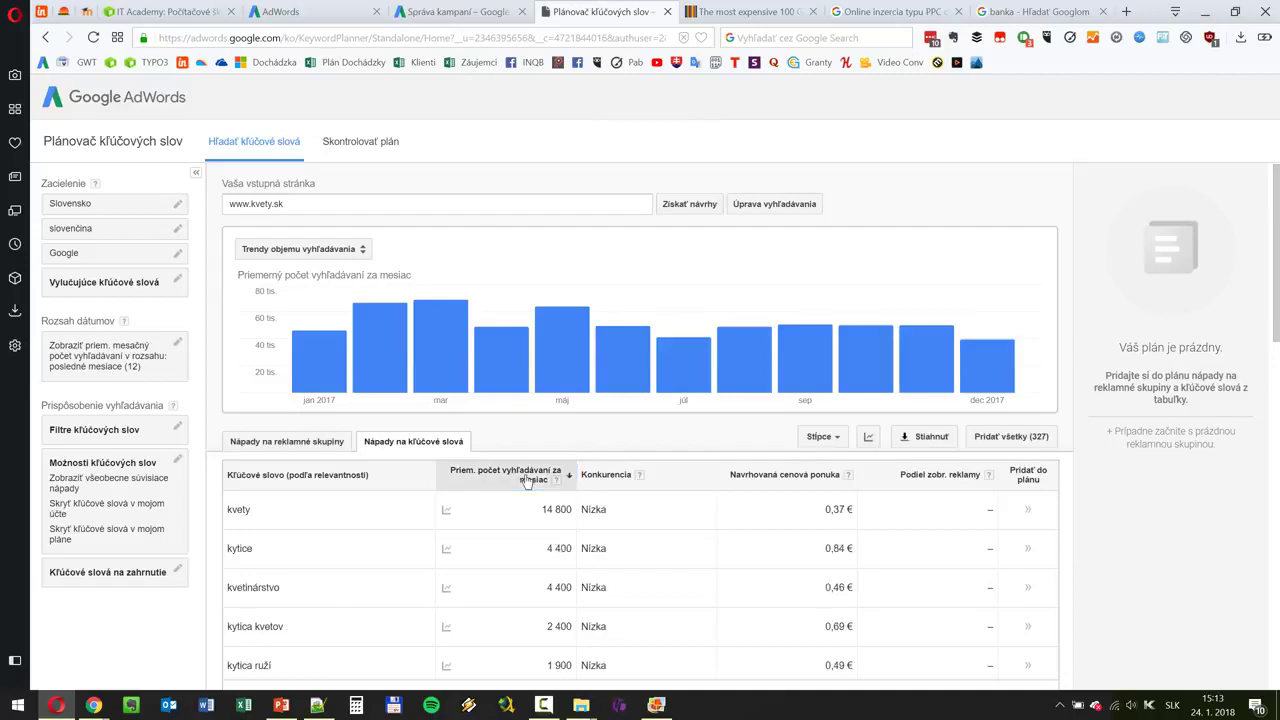
scroll(680, 469, down, 1)
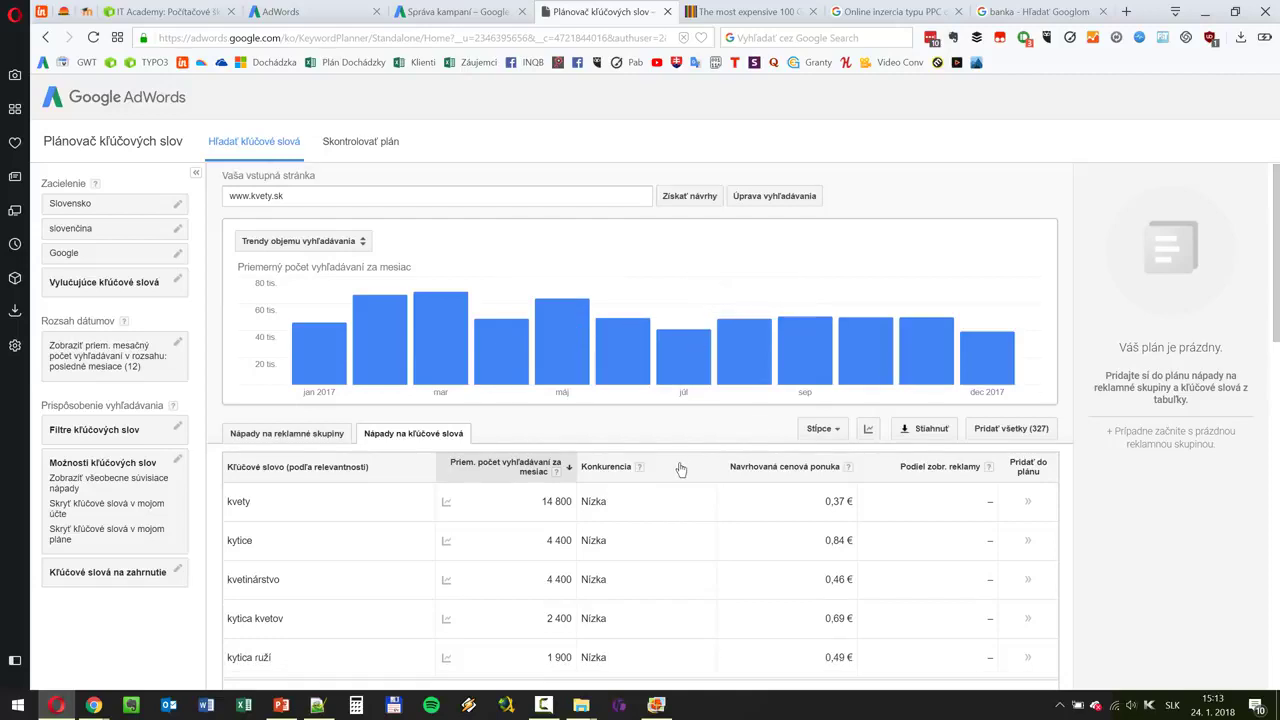
scroll(680, 469, down, 1)
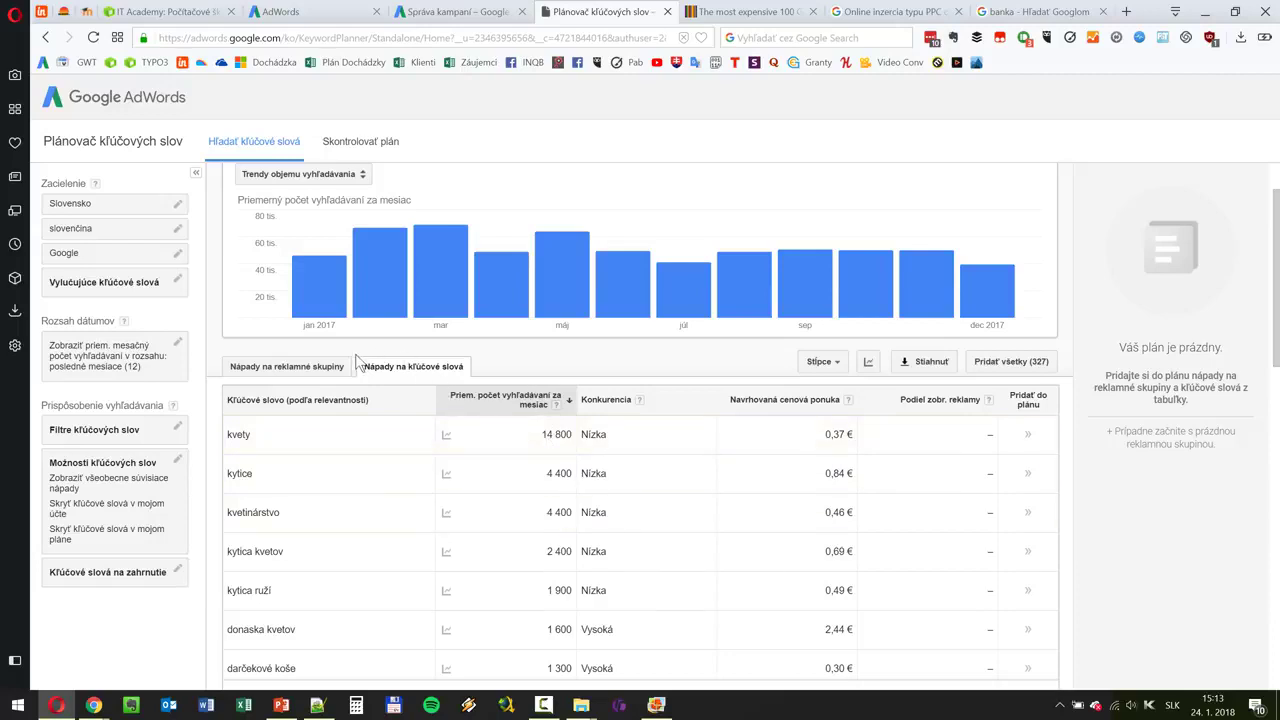
scroll(245, 313, down, 1)
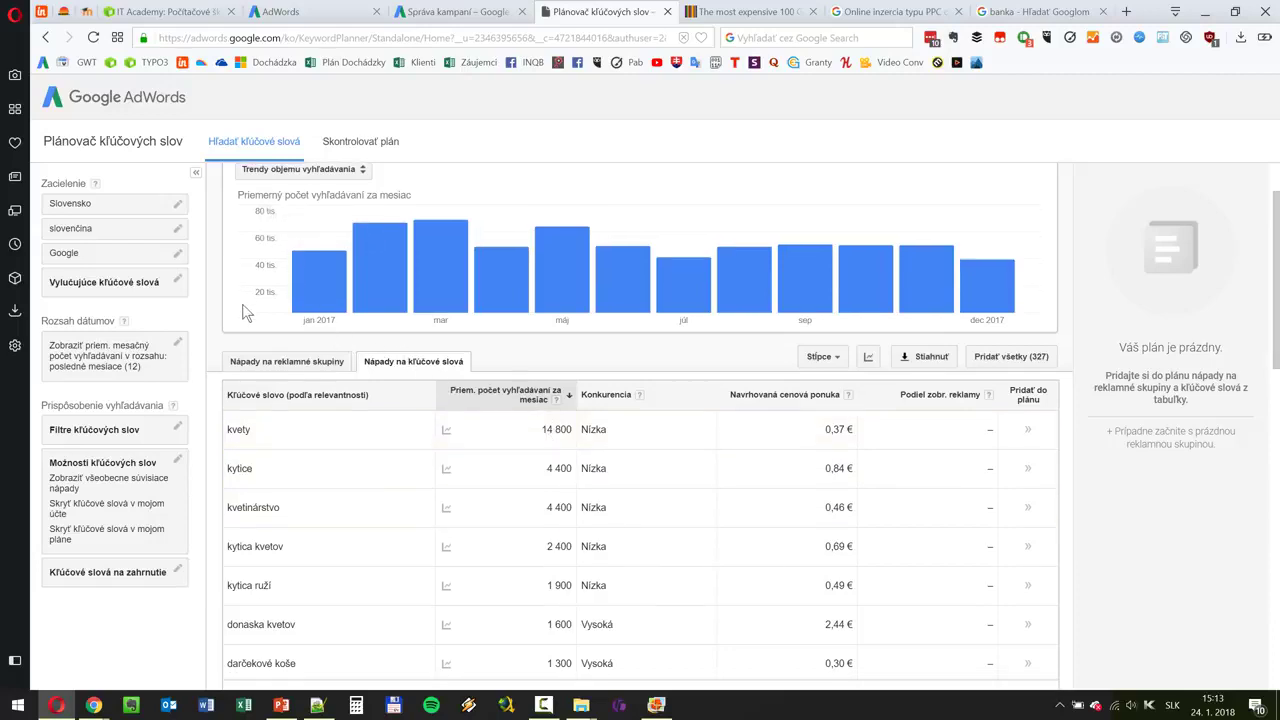
scroll(245, 313, down, 1)
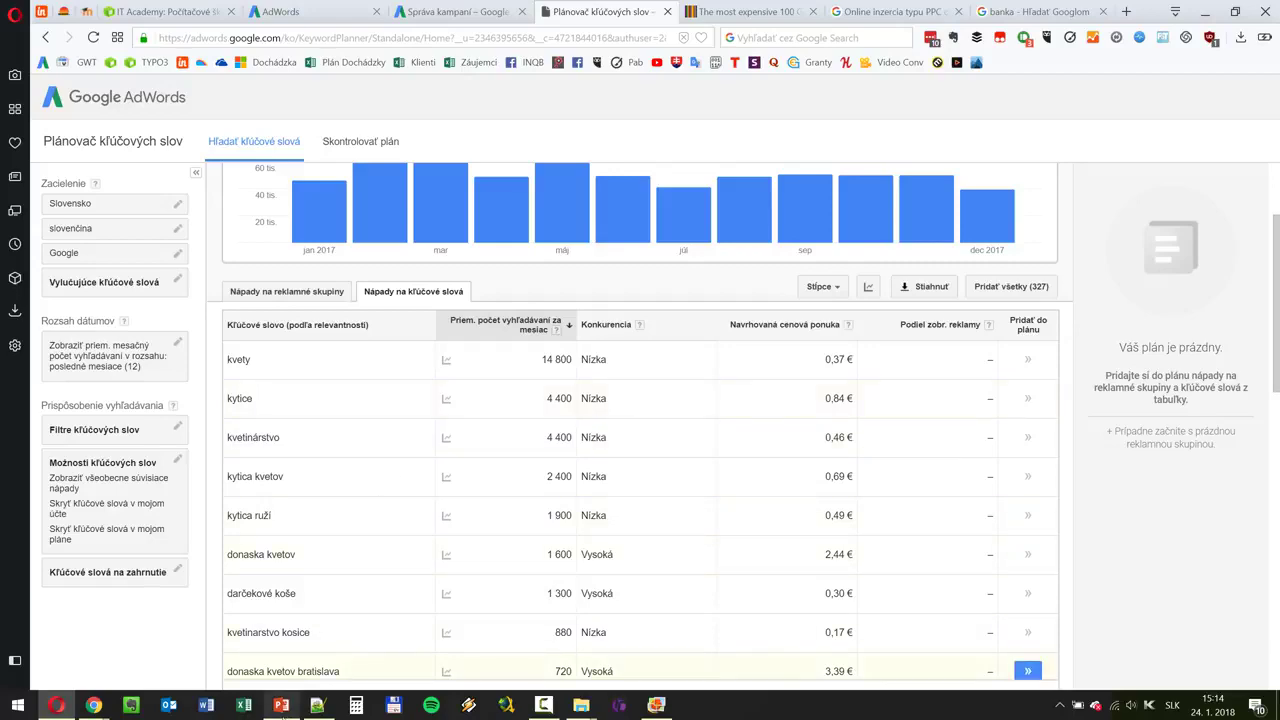
Switch to the PowerPoint presentation and start the slide show from the Long Tail SEO slide
click(282, 706)
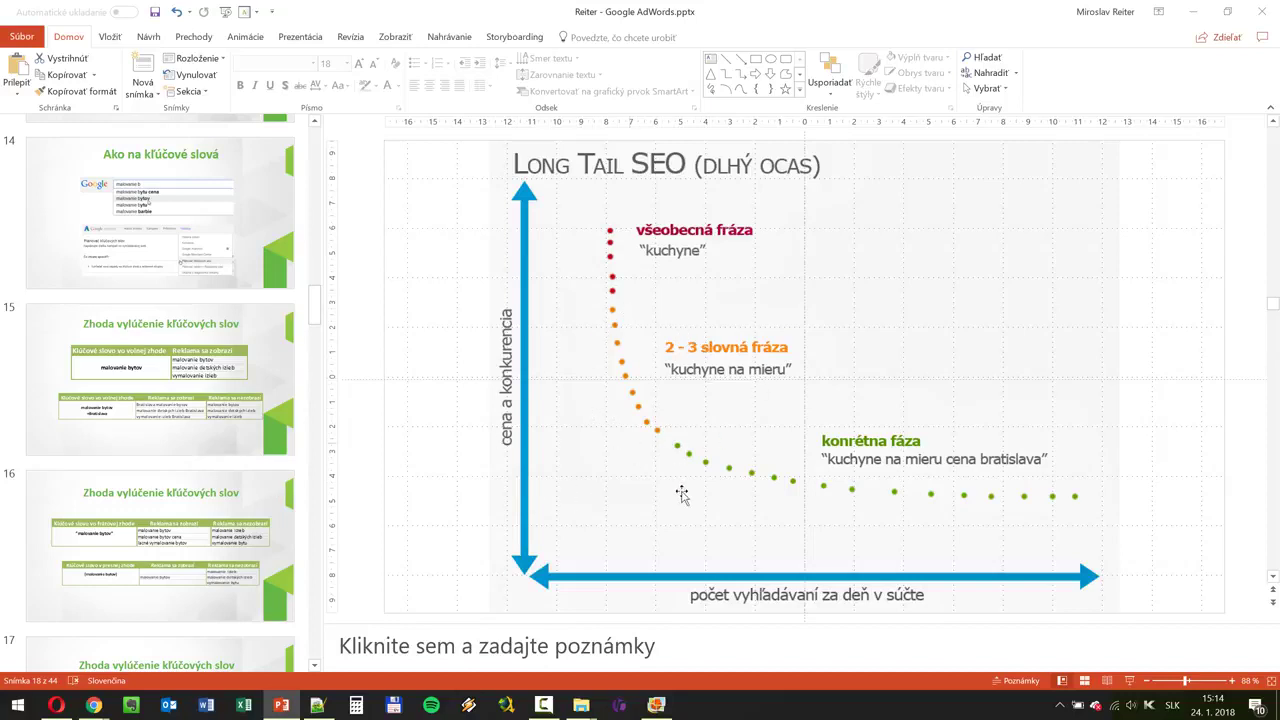
click(1130, 680)
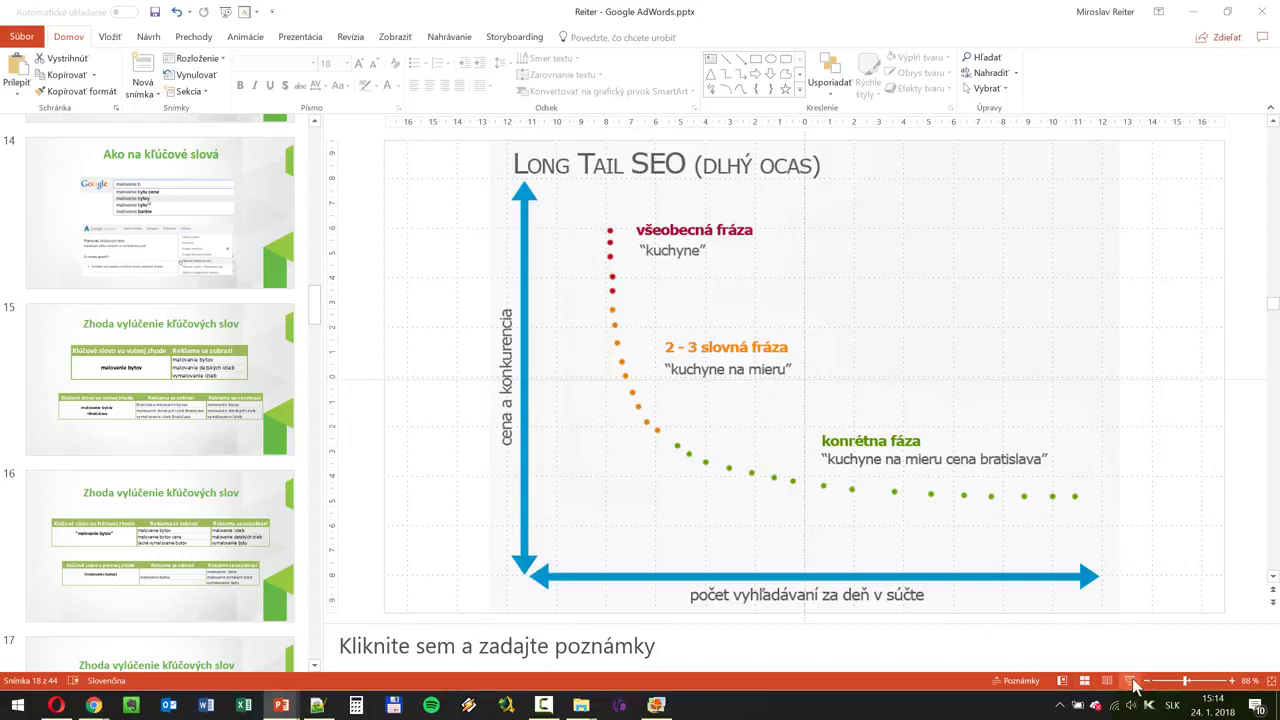
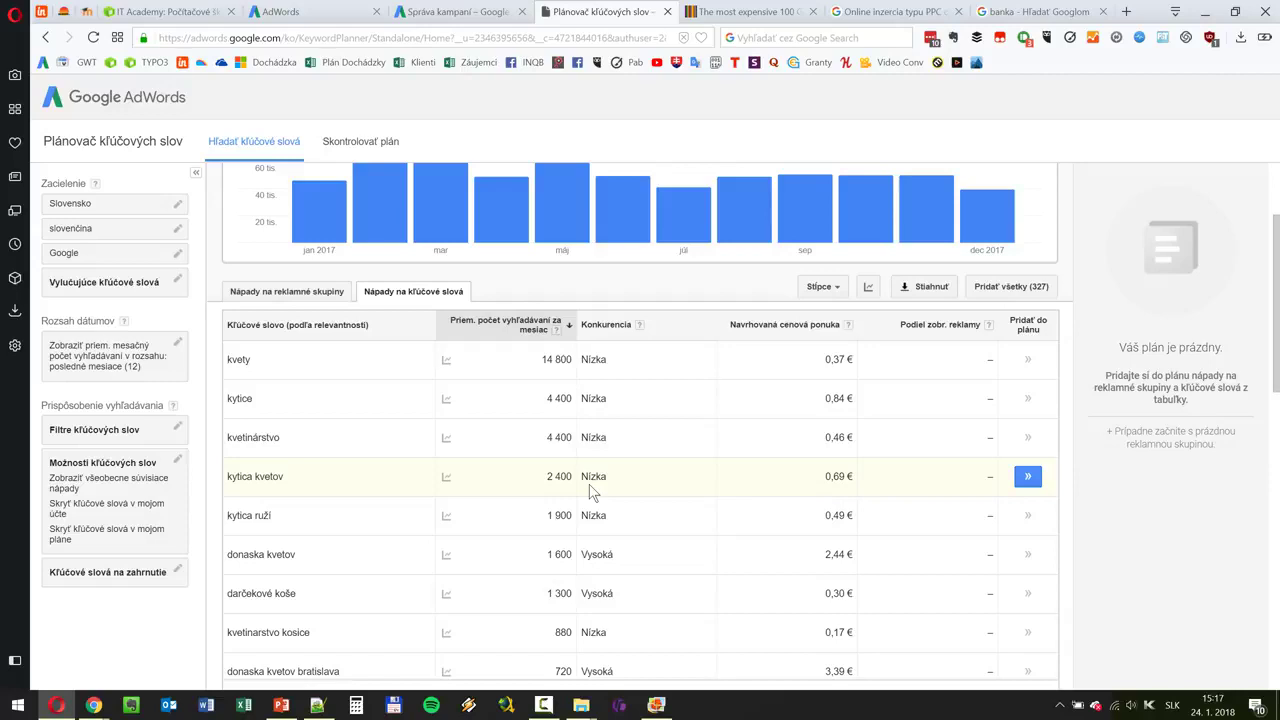
Add the keyword ideas kytica kvetov, kytica ruží and kvety k narodeninám to the plan
mouse_move(450, 480)
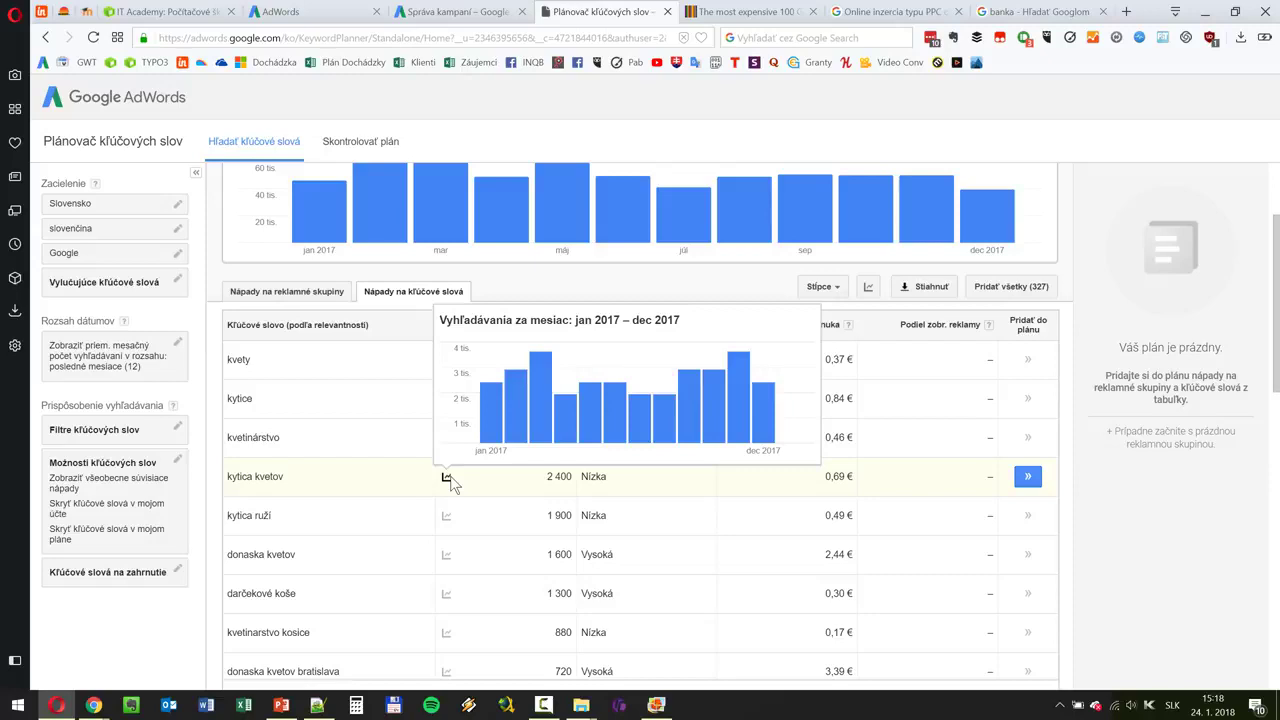
mouse_move(447, 517)
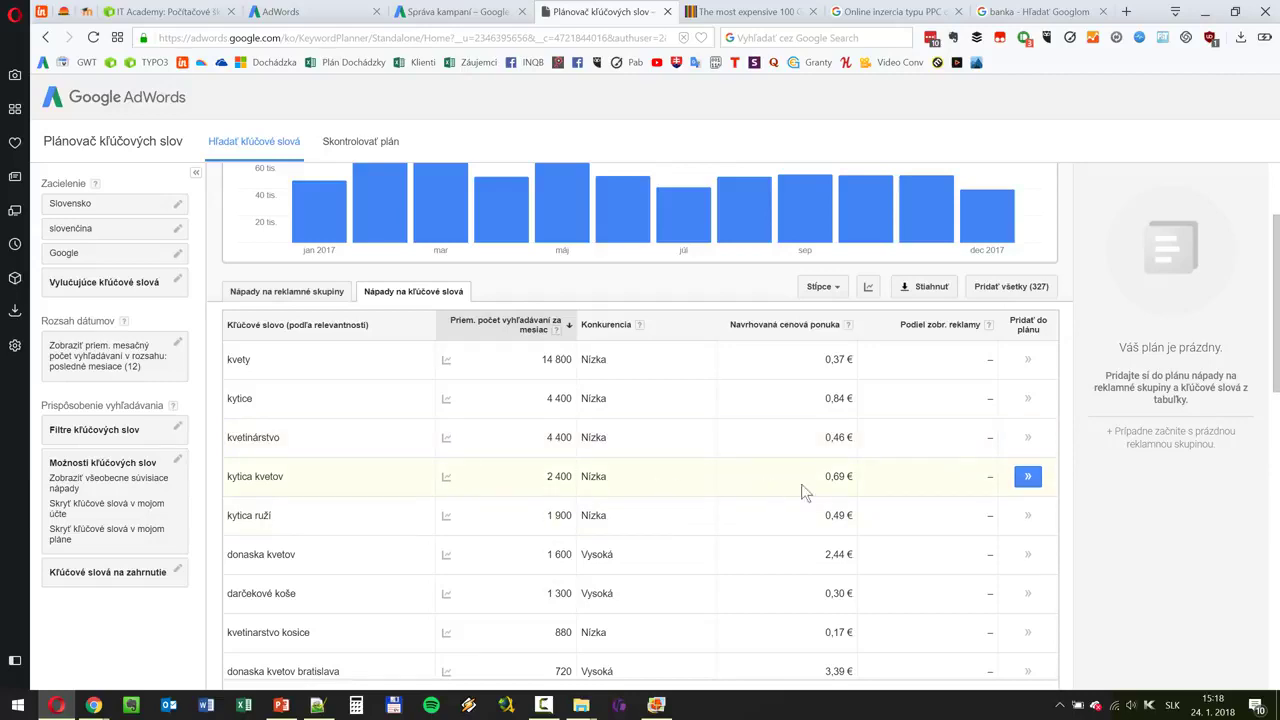
click(1028, 478)
click(1030, 483)
click(1031, 484)
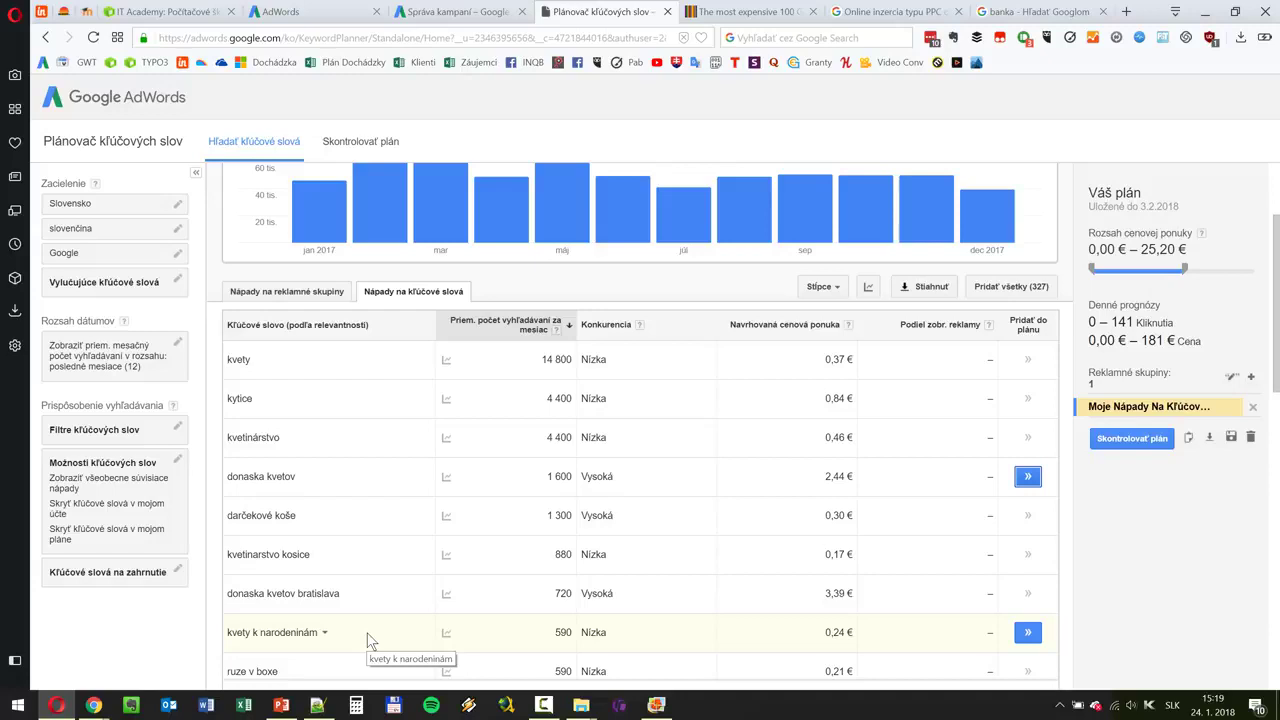
click(1022, 632)
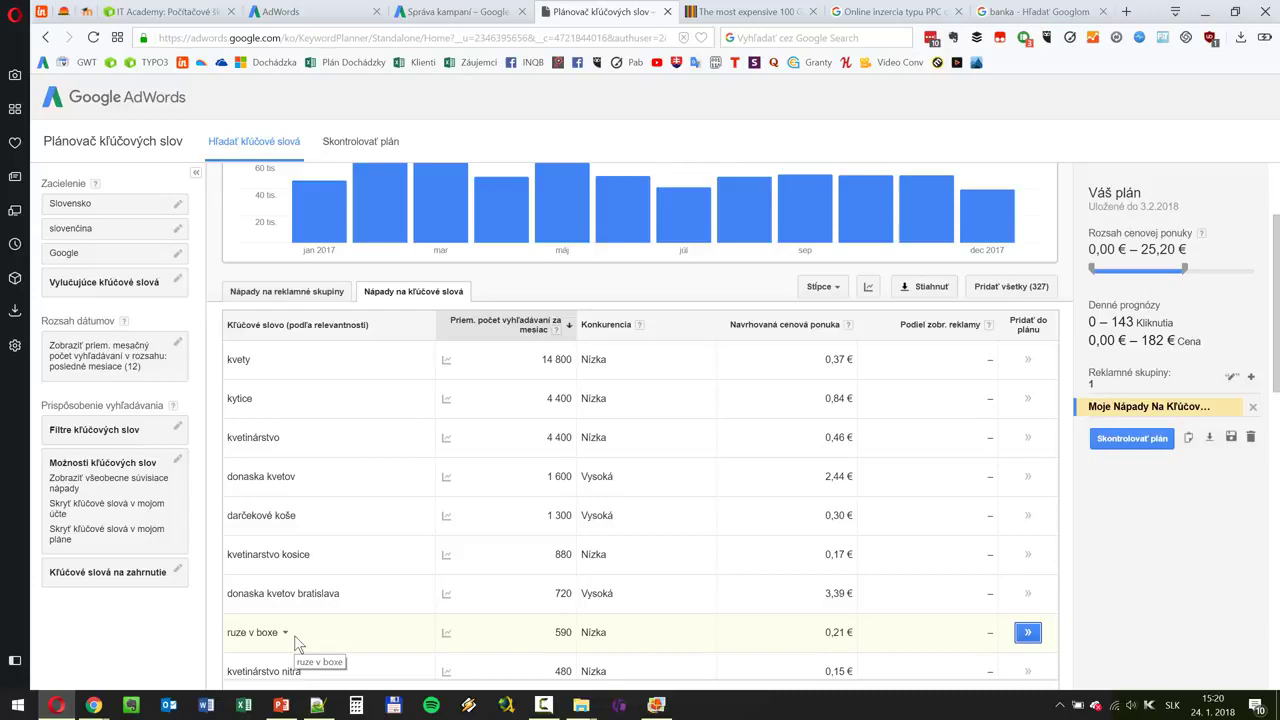
Check the monthly search trend of ruze v boxe and add ruze v boxe and box ruzi to the plan
mouse_move(447, 636)
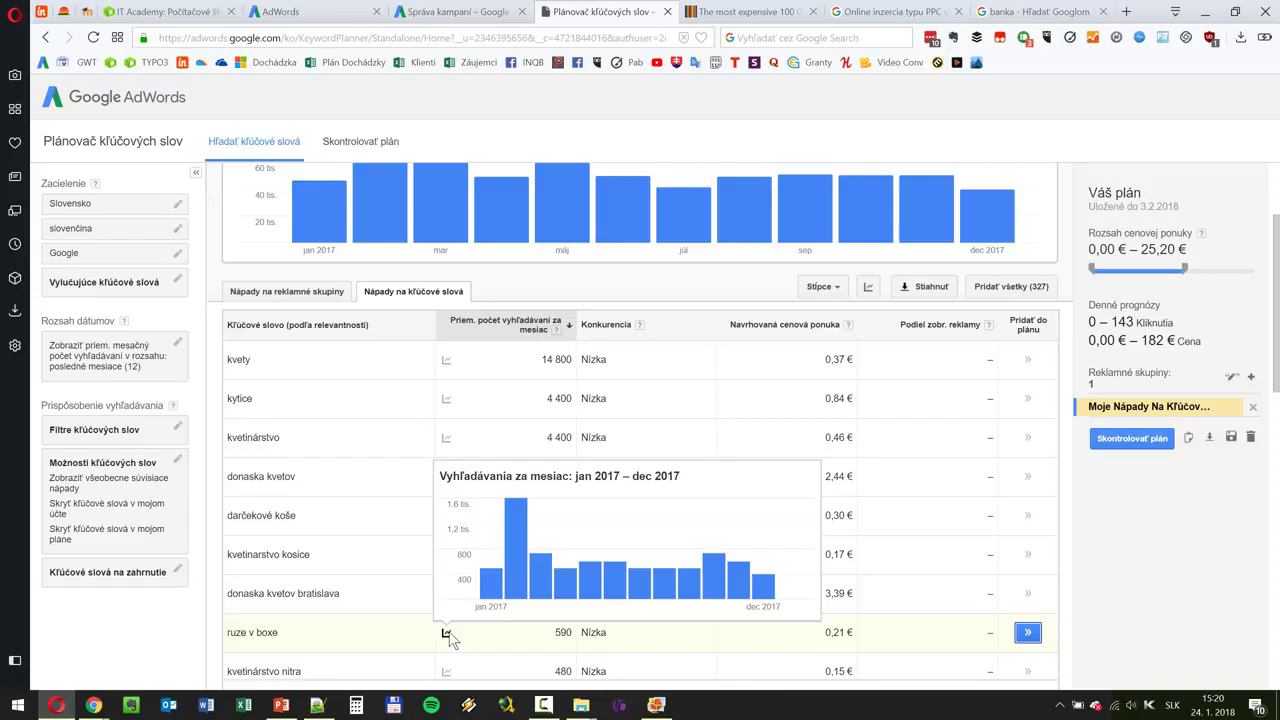
scroll(390, 462, down, 1)
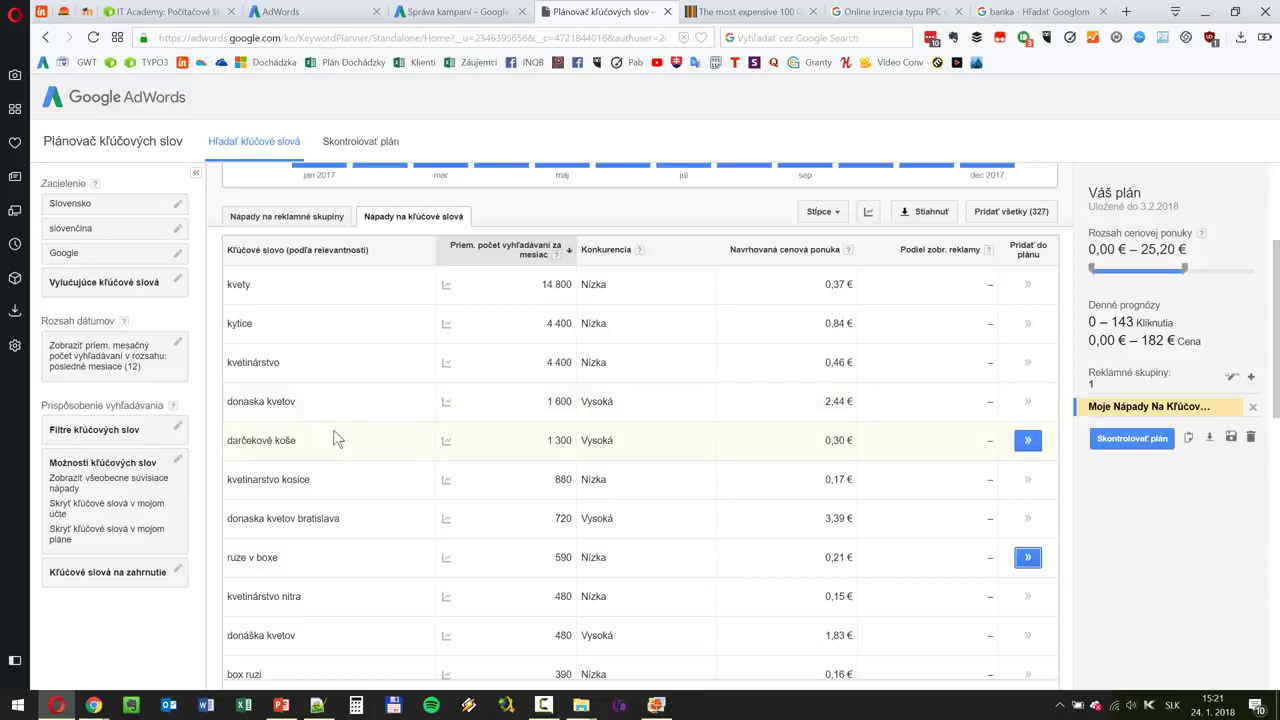
scroll(336, 440, down, 1)
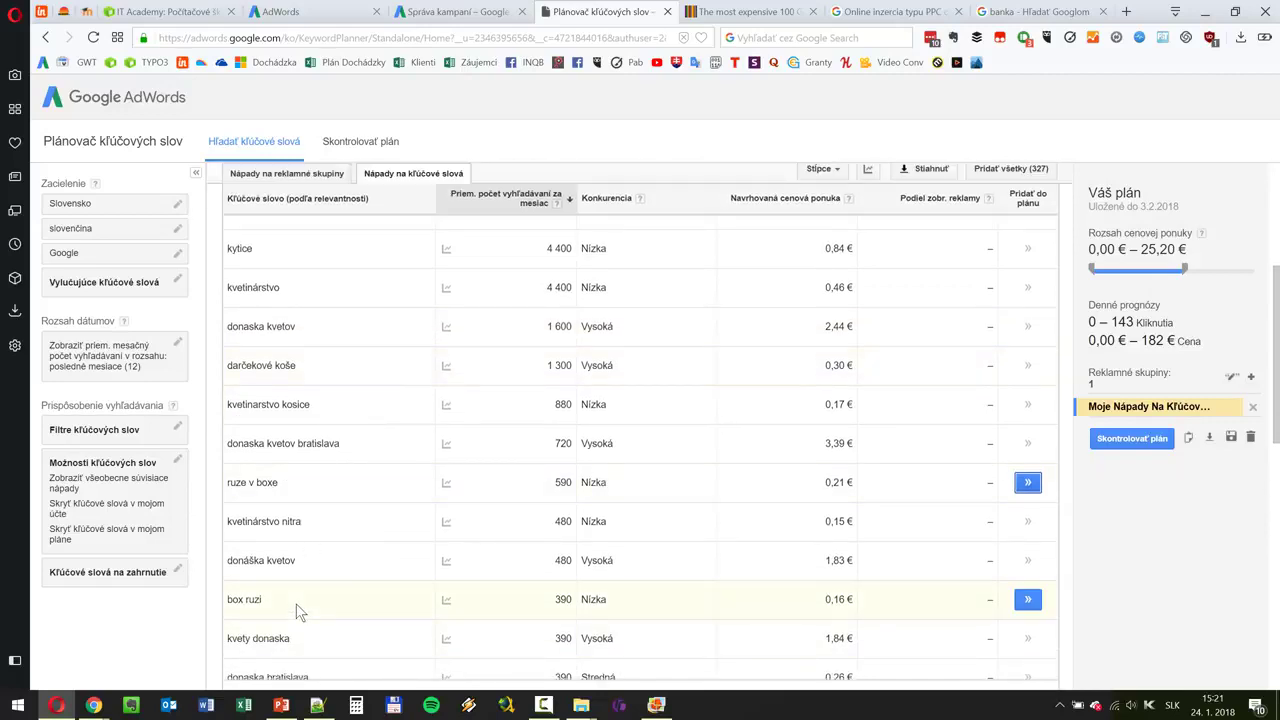
click(1027, 482)
click(1026, 565)
Add the keyword ideas kytice k narodeninám and ruze v krabici to the plan
scroll(428, 471, down, 2)
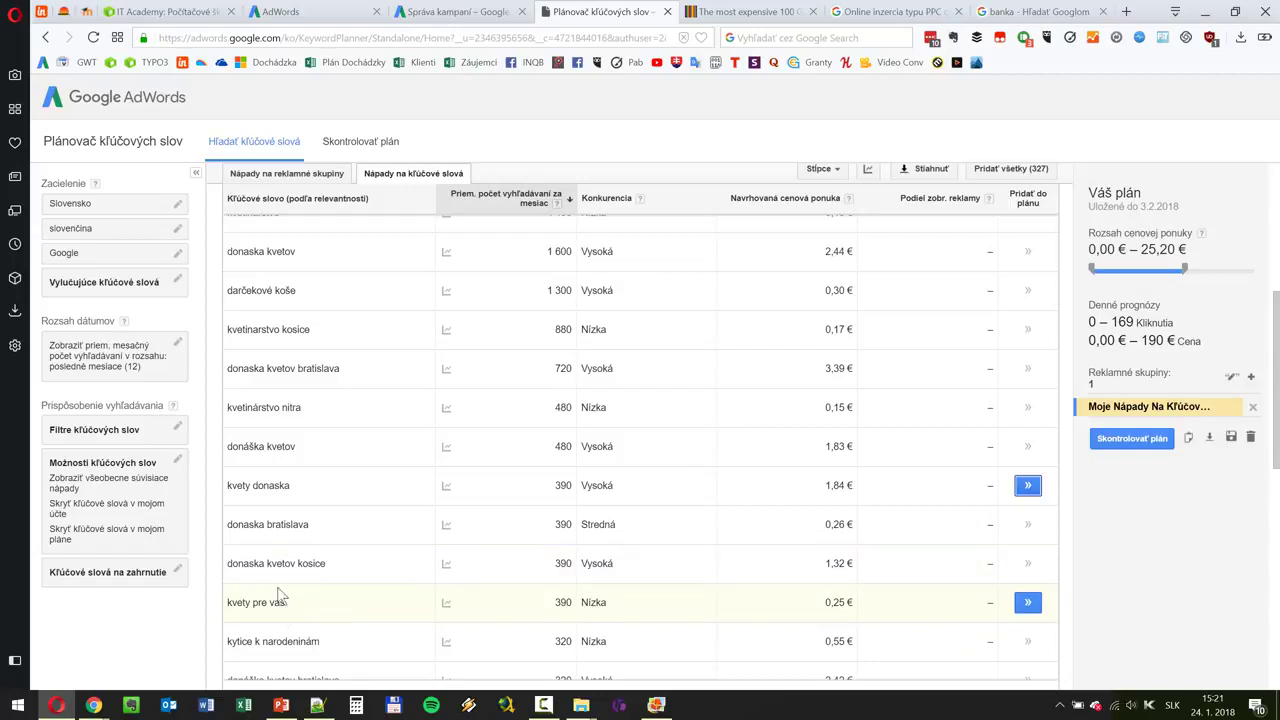
scroll(268, 598, down, 1)
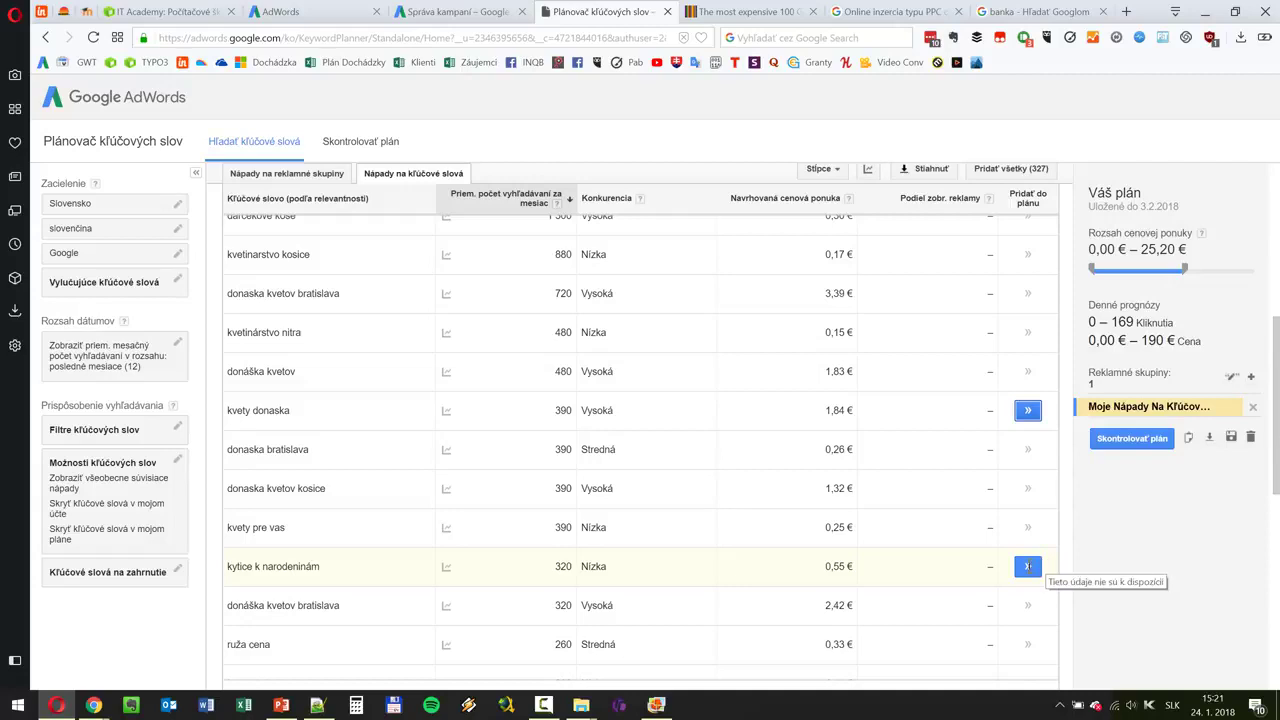
click(1027, 566)
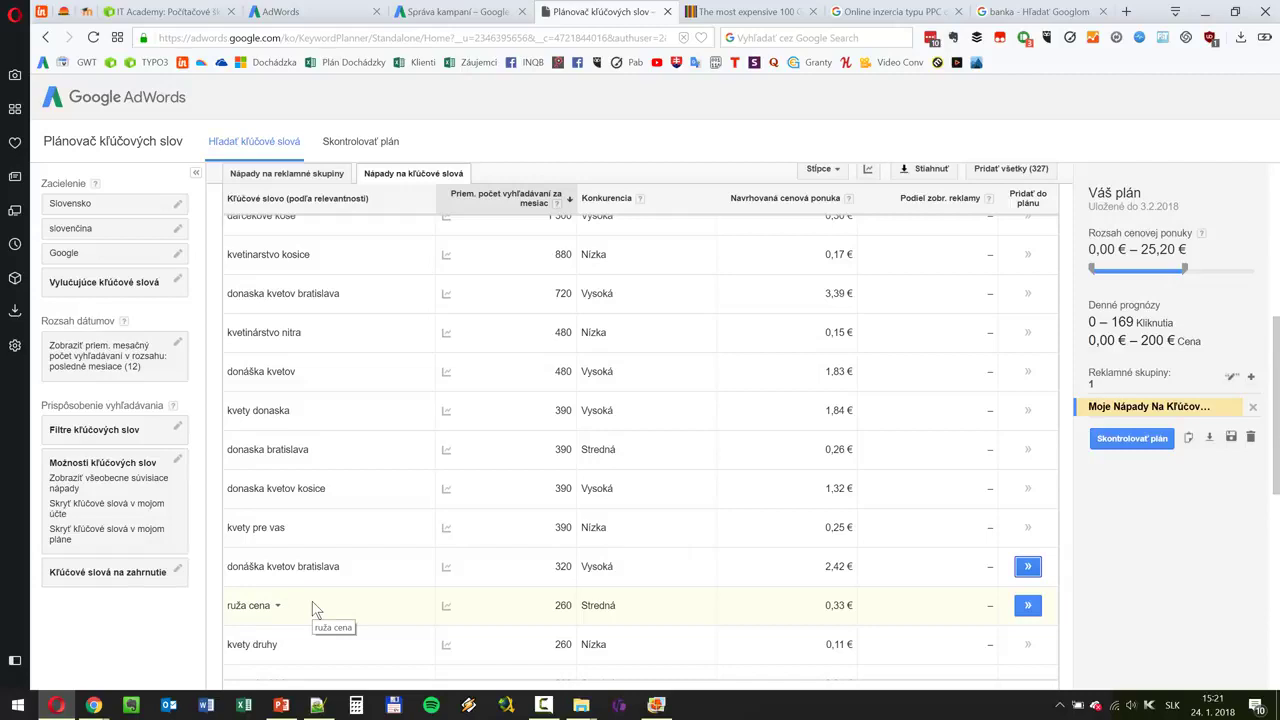
scroll(323, 500, down, 2)
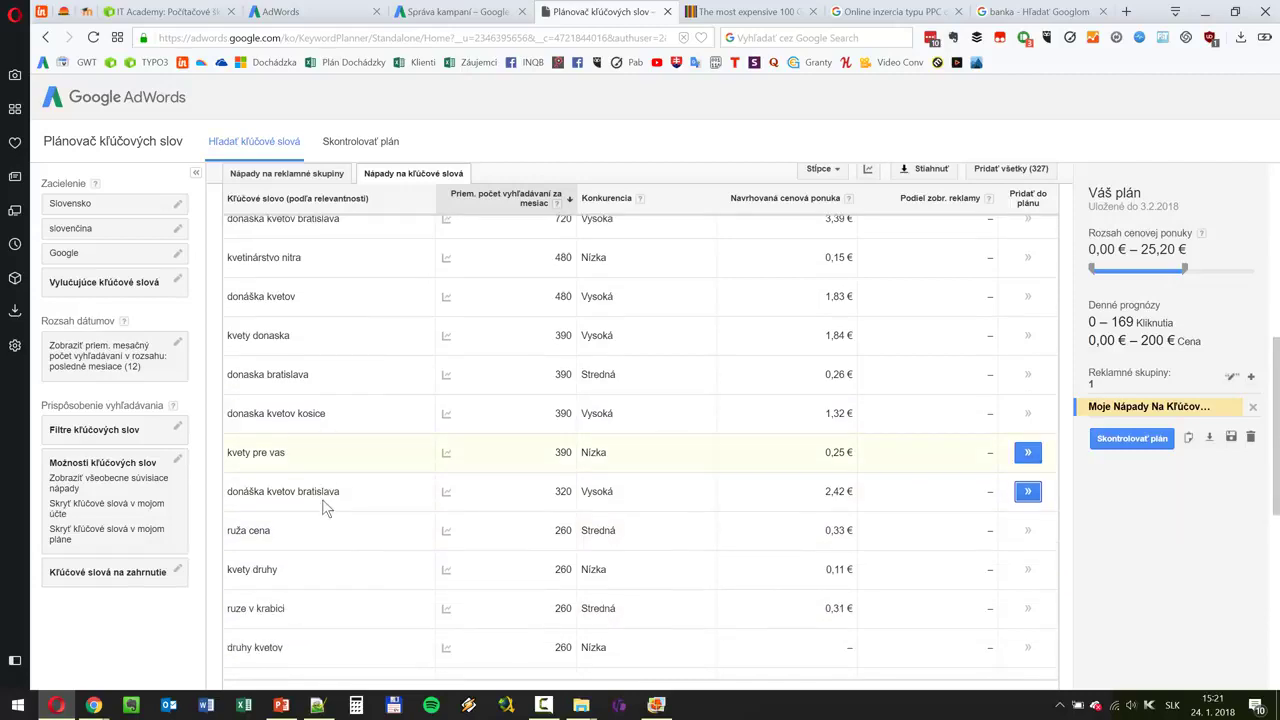
scroll(323, 580, down, 2)
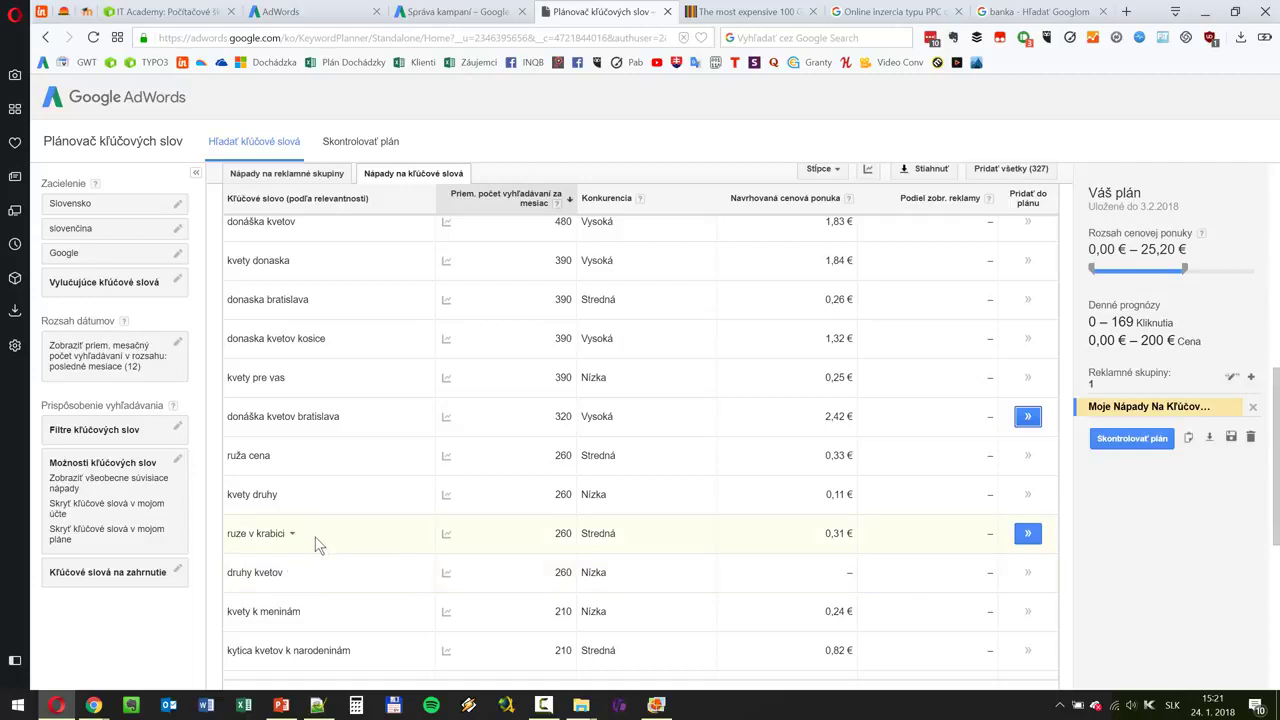
click(1013, 535)
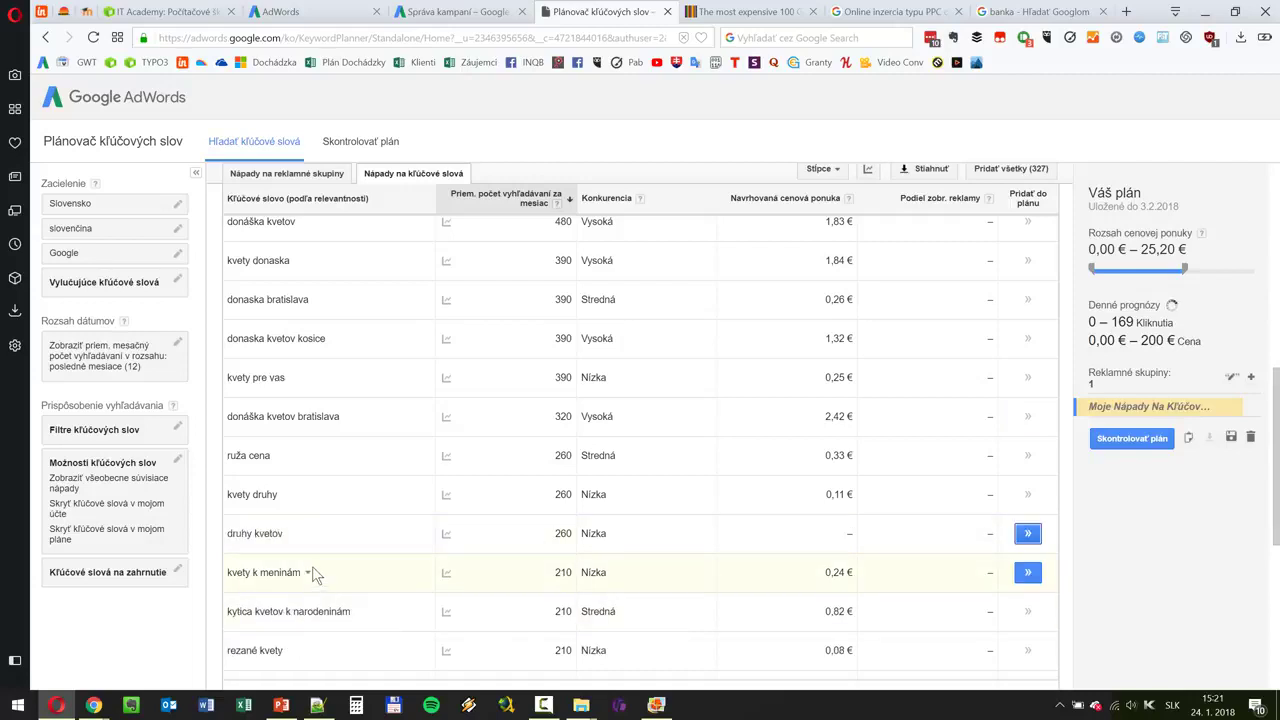
Add the keyword ideas kvety k meninám, kytica kvetov k narodeninám and rezané kvety to the plan
click(1025, 576)
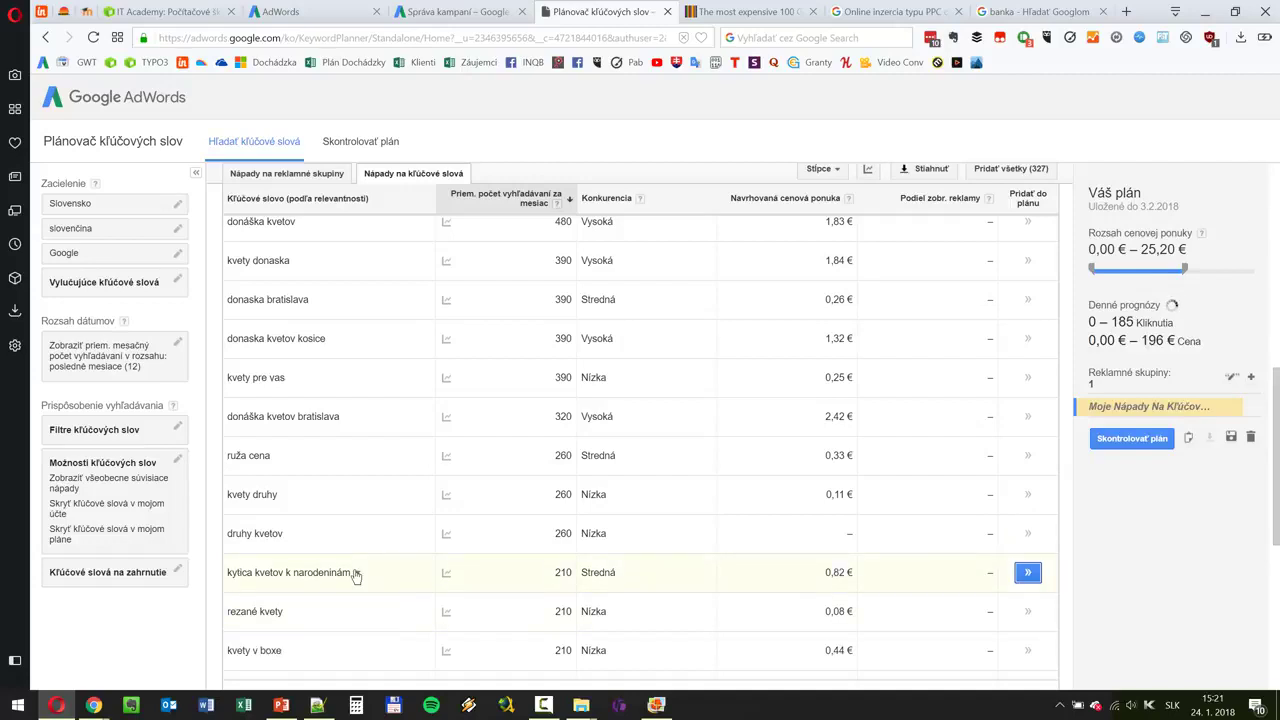
click(1025, 576)
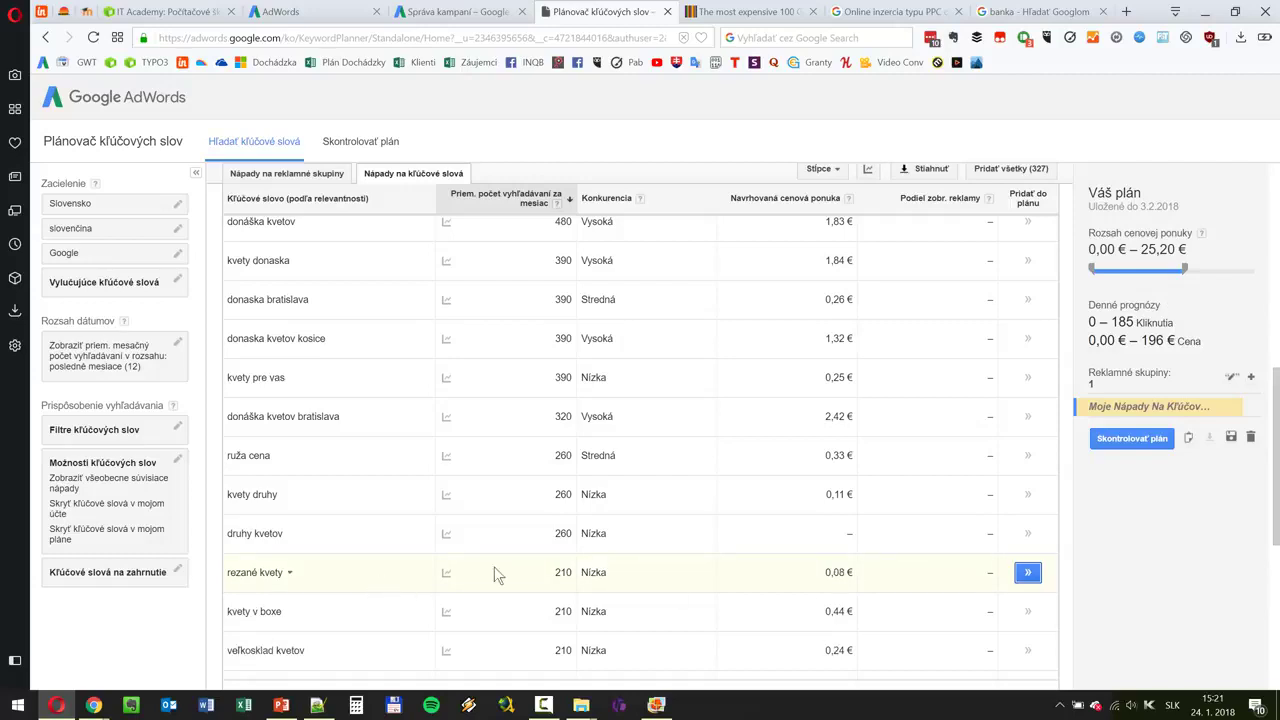
click(1025, 576)
click(1025, 576)
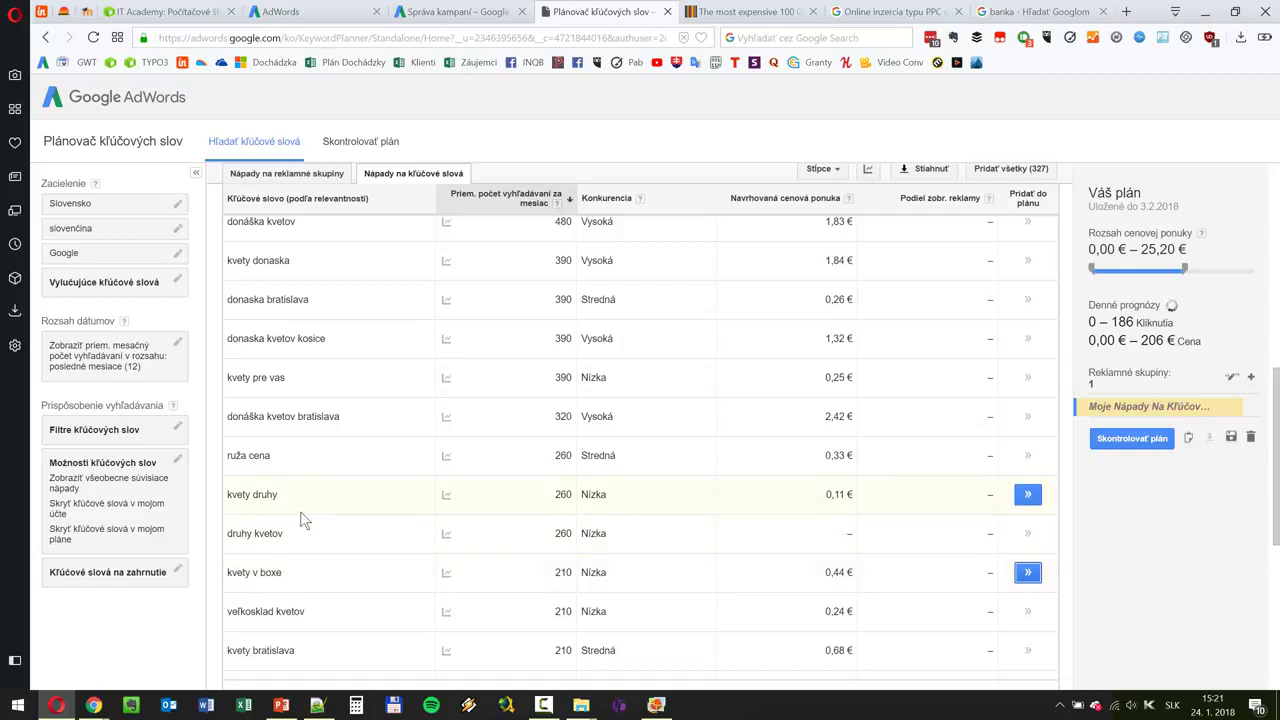
scroll(320, 510, down, 3)
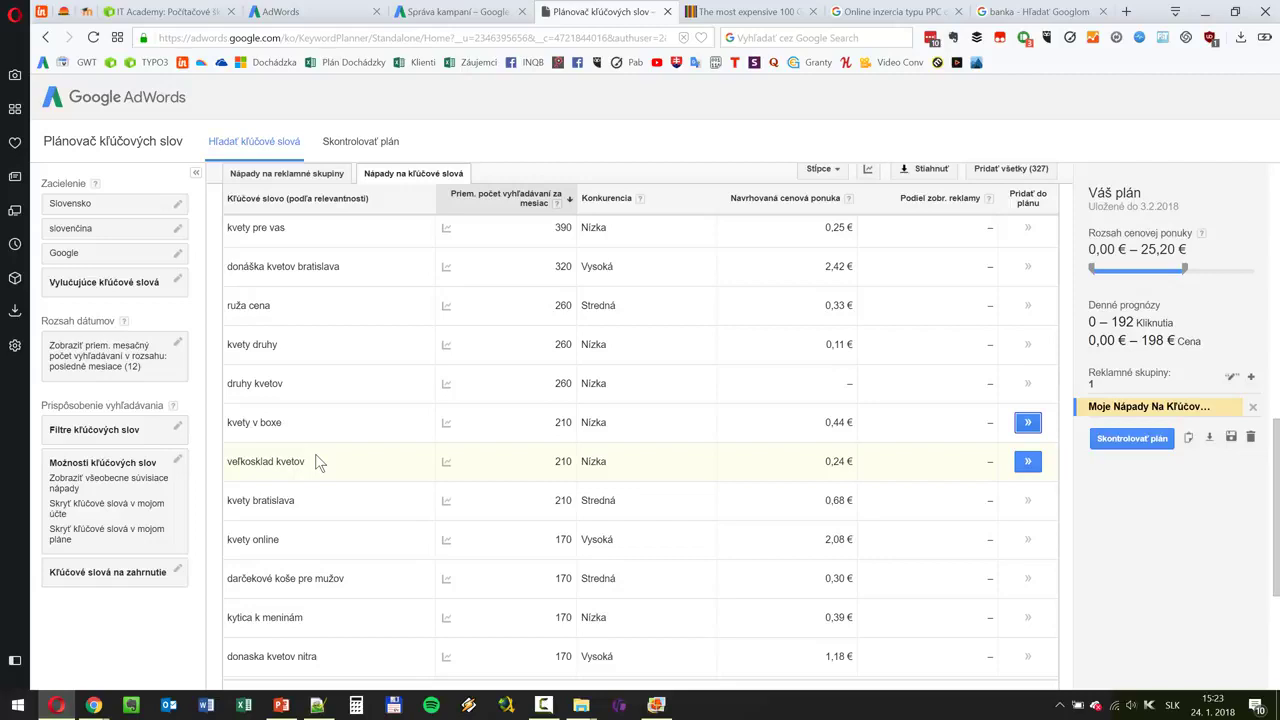
scroll(318, 461, down, 3)
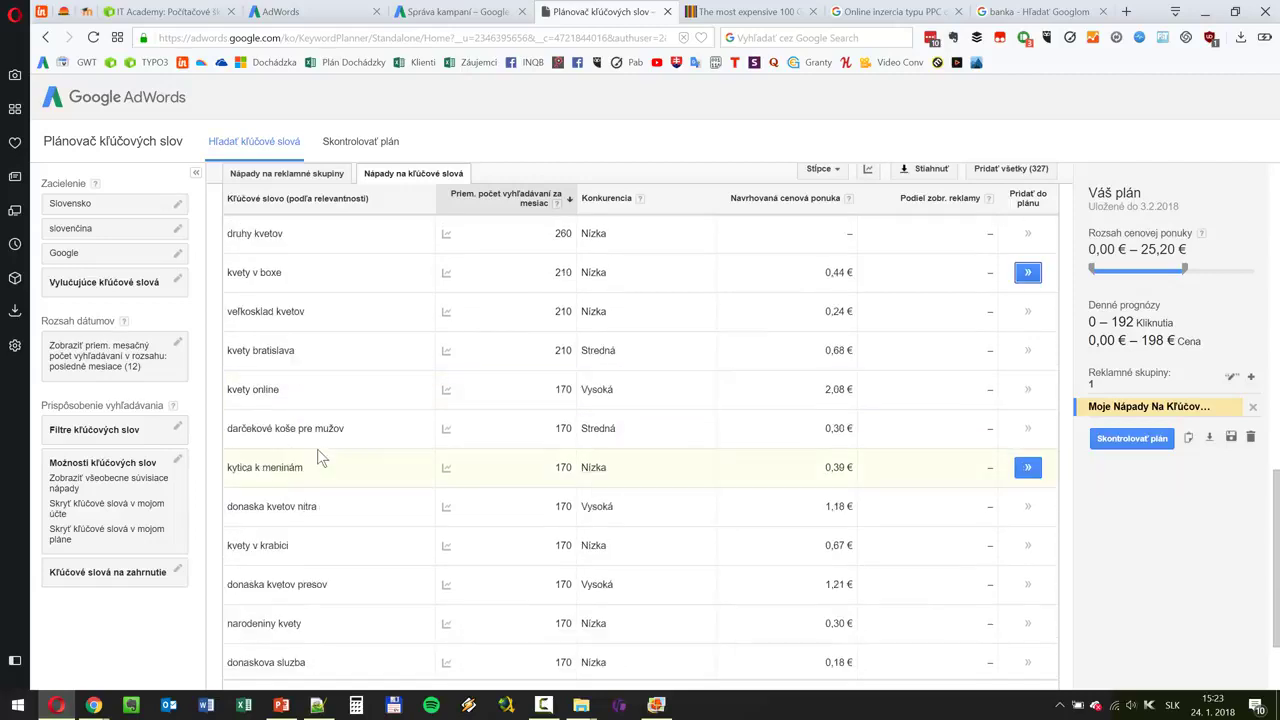
scroll(320, 457, down, 1)
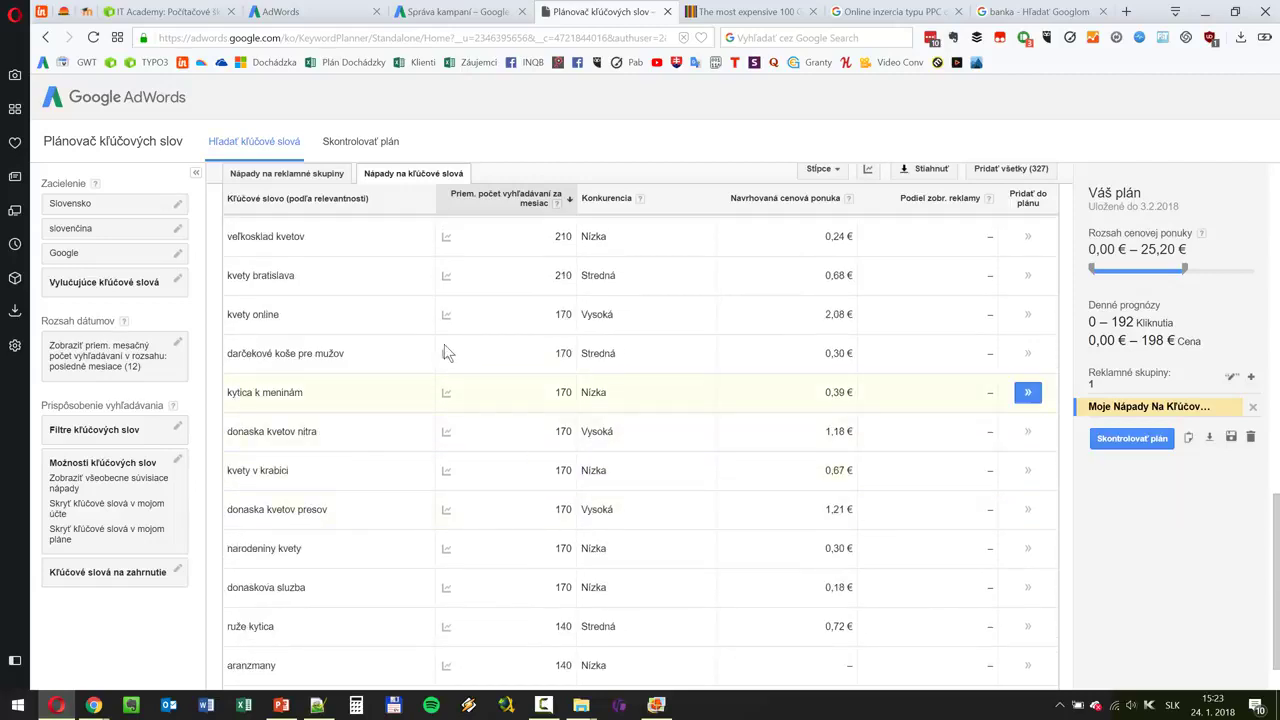
scroll(338, 449, up, 8)
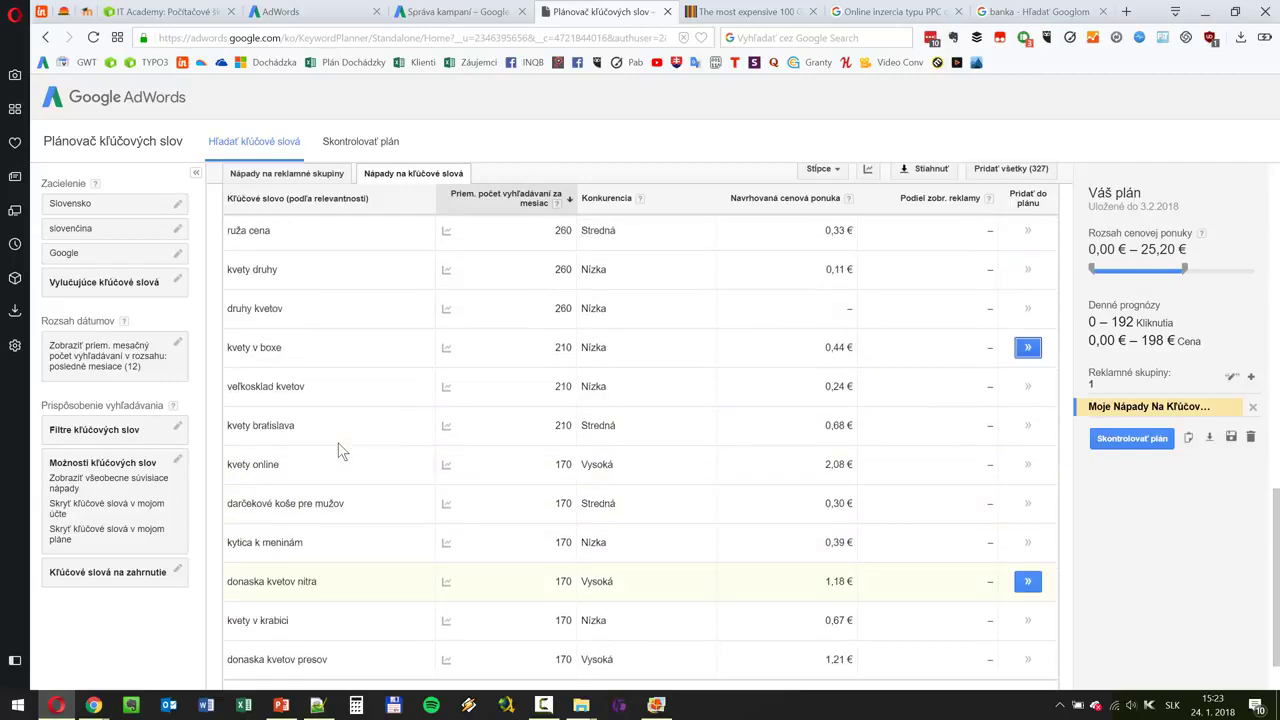
click(276, 203)
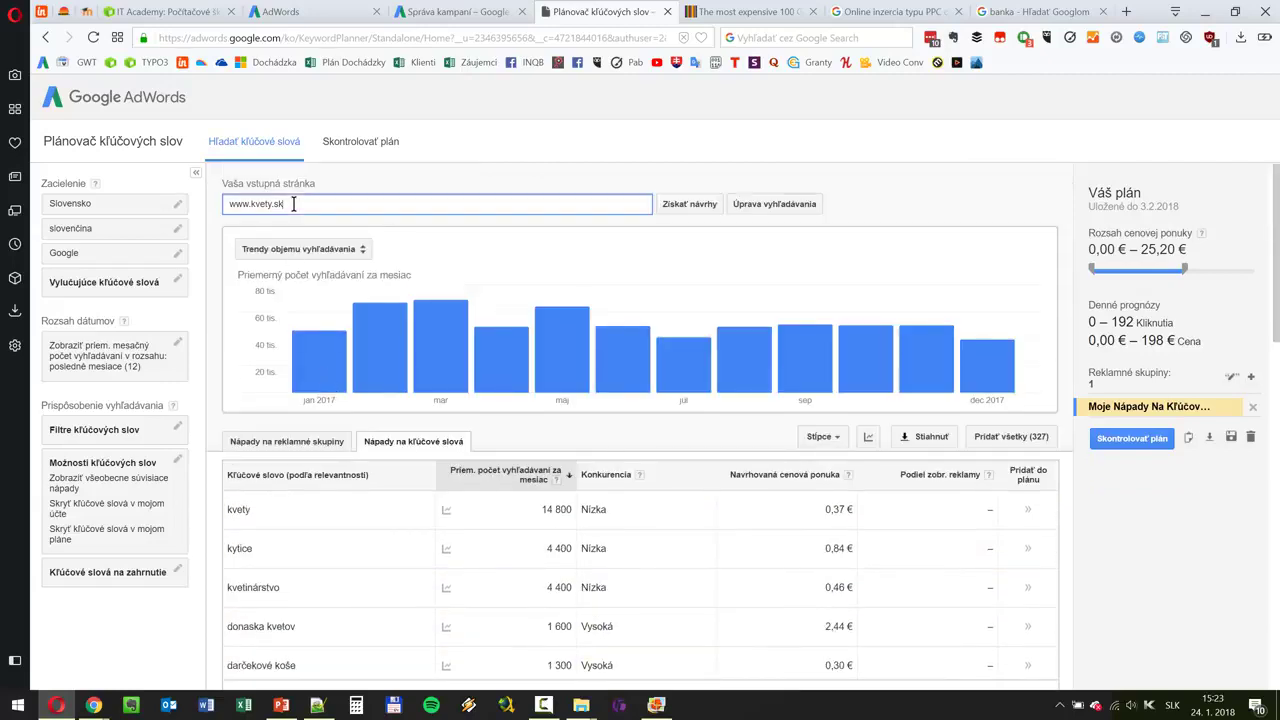
drag(276, 203, 255, 200)
text(martinus.sk)
click(676, 205)
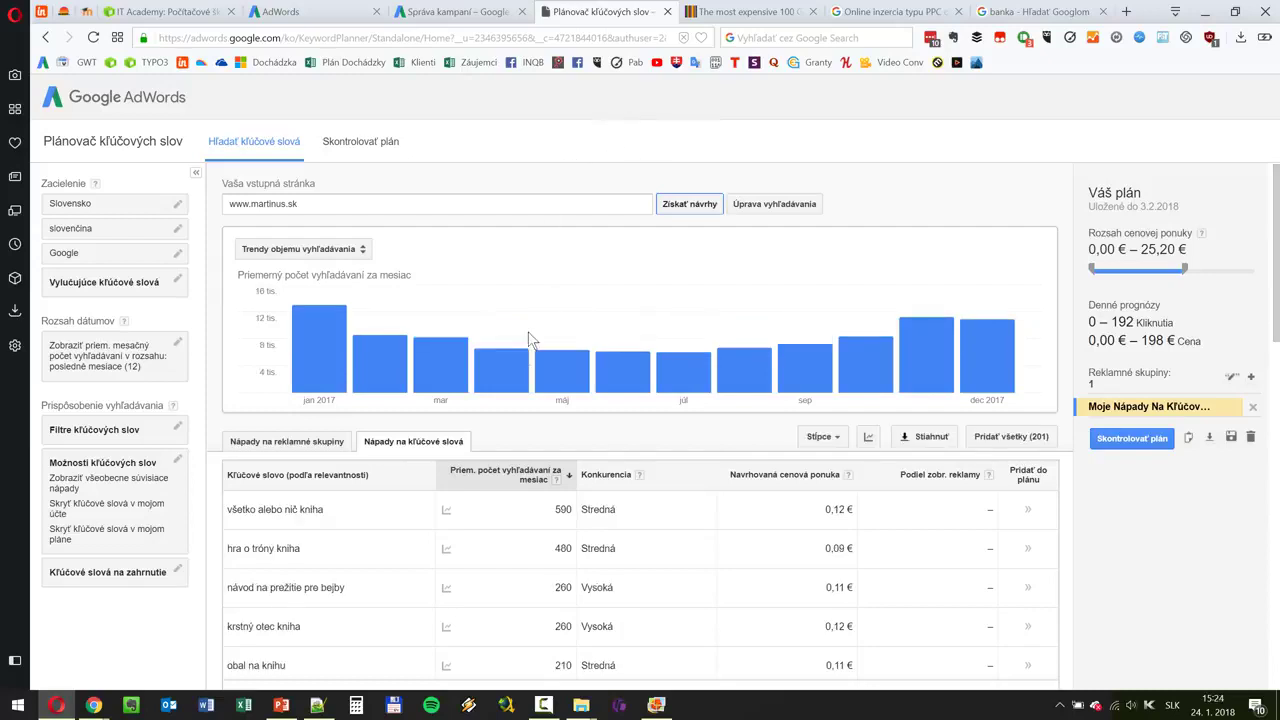
scroll(490, 444, down, 1)
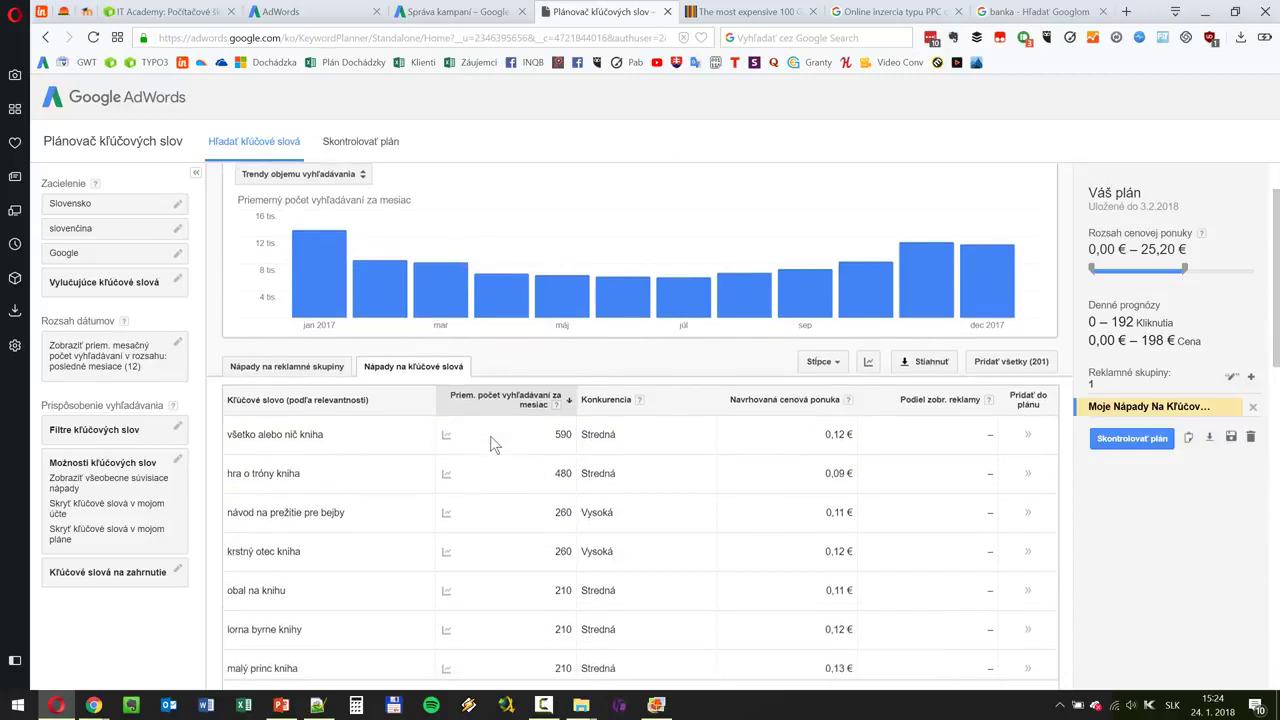